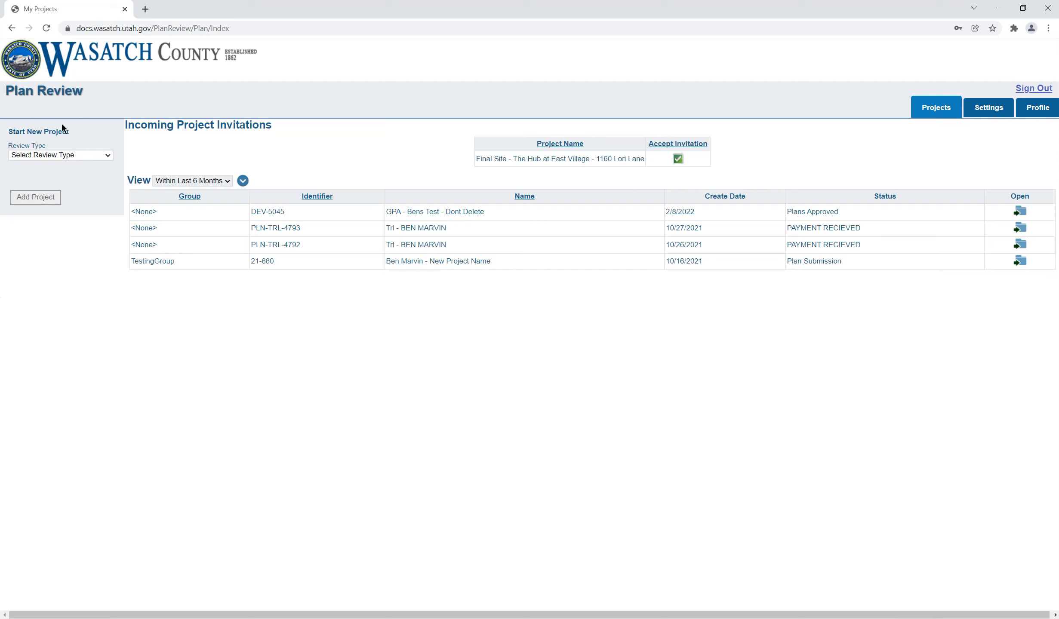
# Step: Start a new project with review type ASR - UPP and enter the applicant's full name as the project name
pyautogui.click(107, 155)
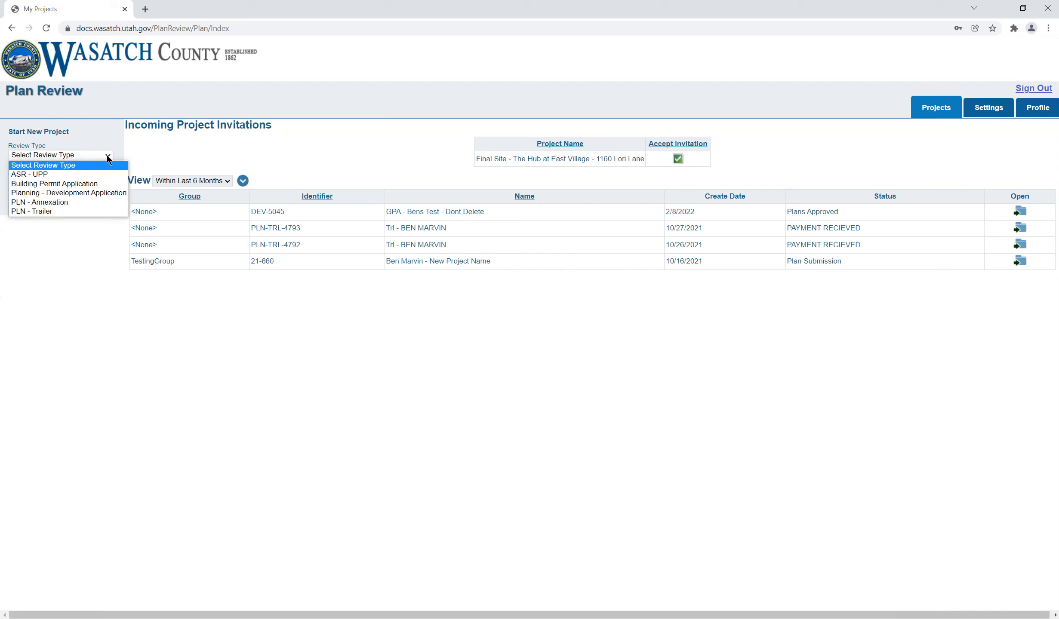
pyautogui.click(88, 173)
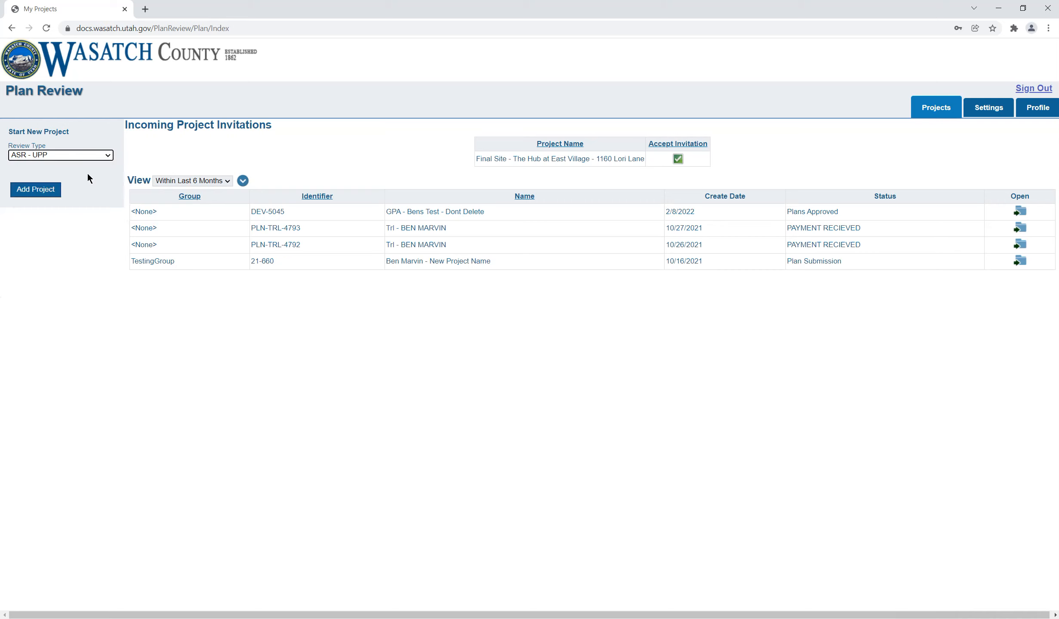
pyautogui.click(42, 194)
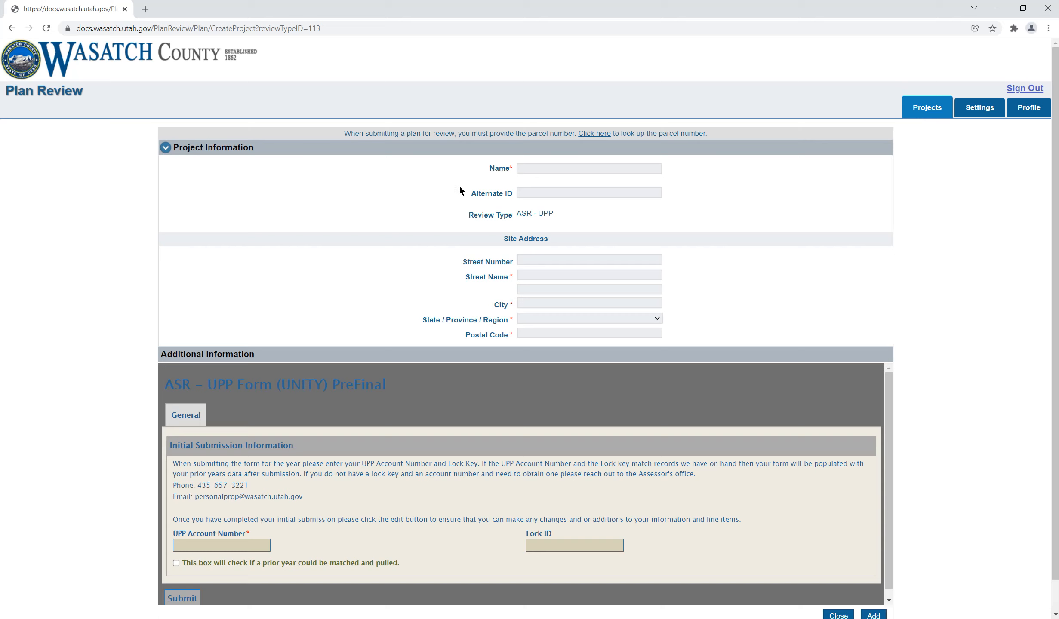
pyautogui.click(567, 166)
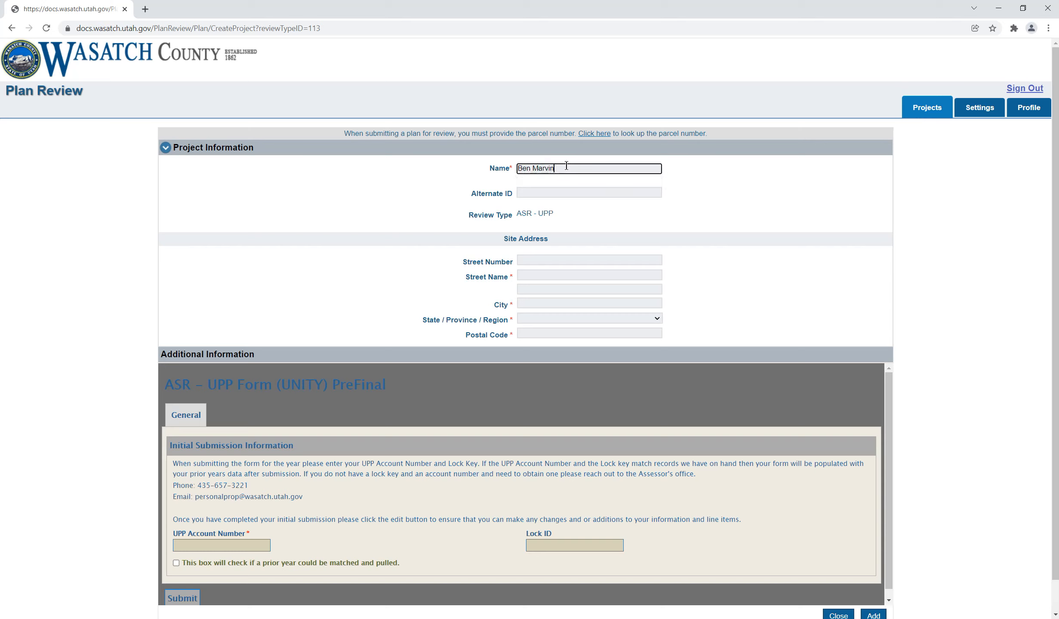
# Step: Fill in the project's site address with the street, city, state and postal code
pyautogui.click(544, 277)
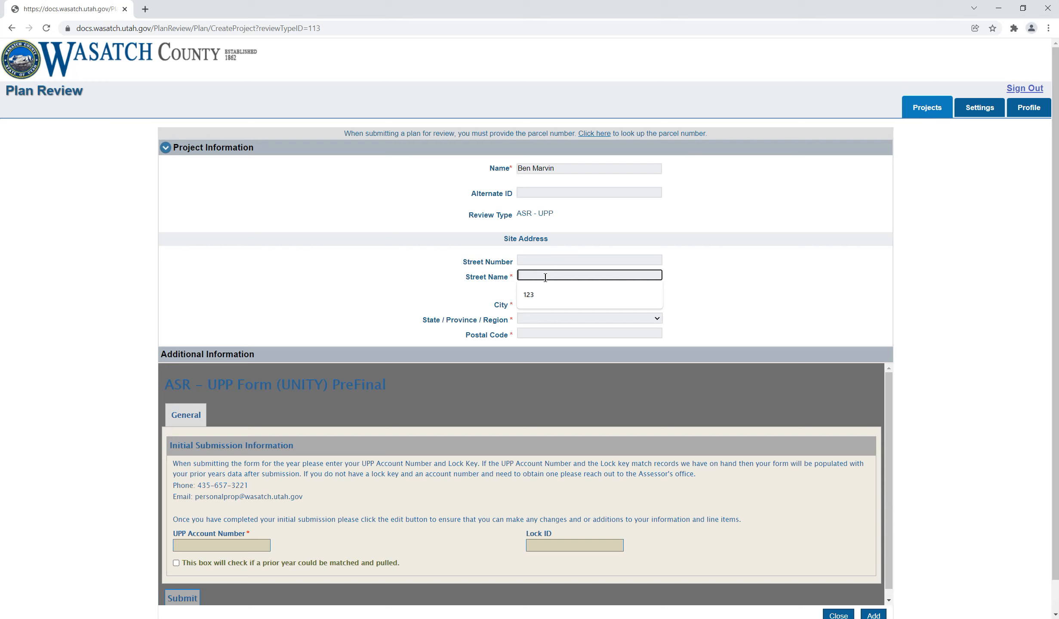
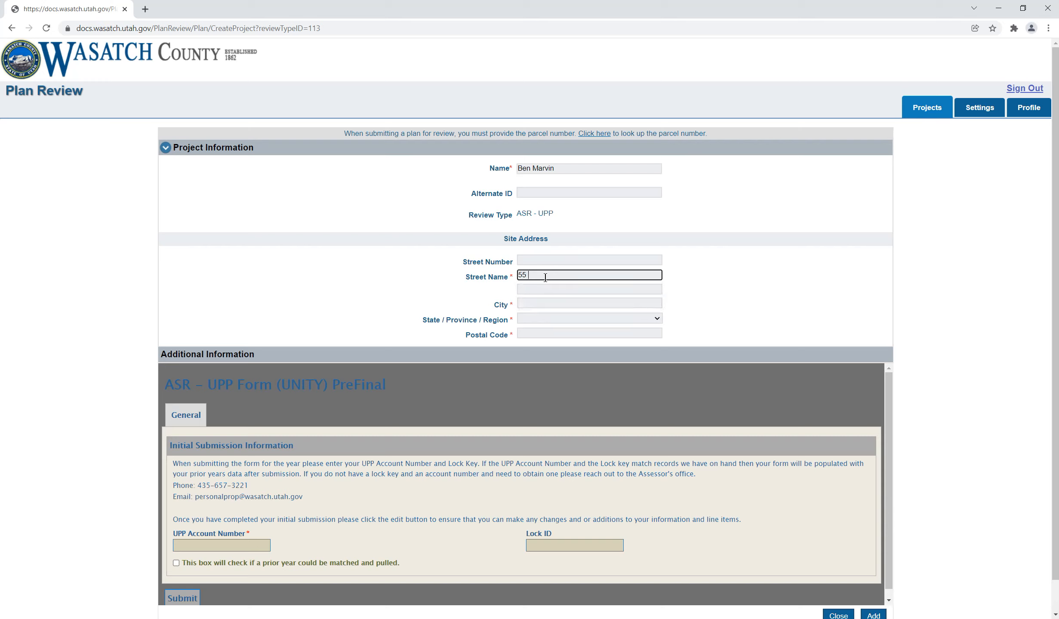
pyautogui.click(537, 304)
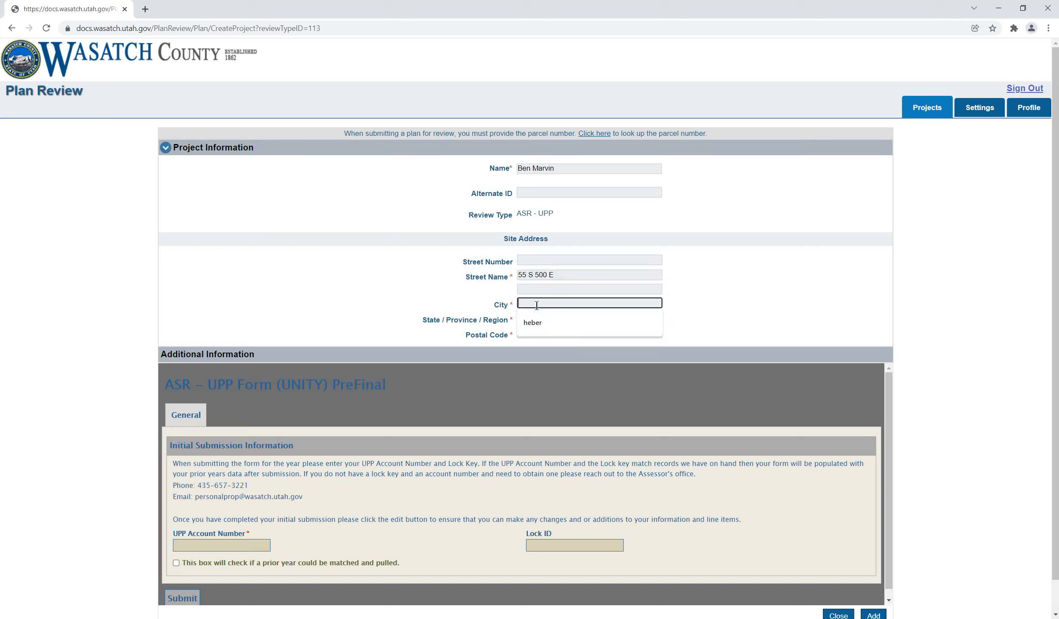
pyautogui.write('Heber')
pyautogui.press('Tab')
pyautogui.click(535, 318)
pyautogui.press('u')
pyautogui.press('t')
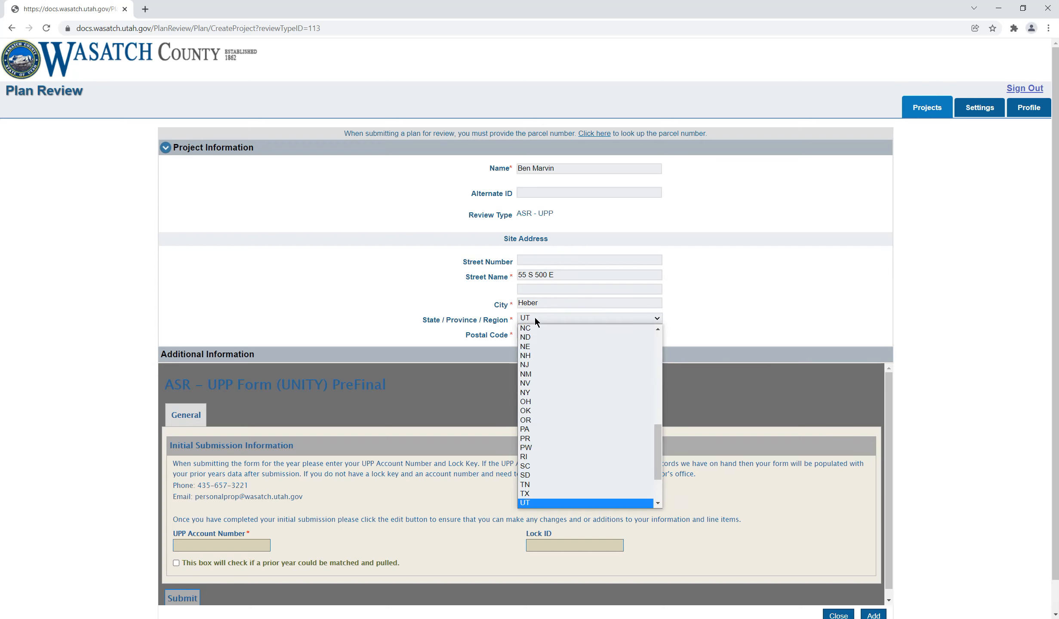
pyautogui.press('Return')
pyautogui.click(553, 332)
pyautogui.write('84032')
pyautogui.click(448, 275)
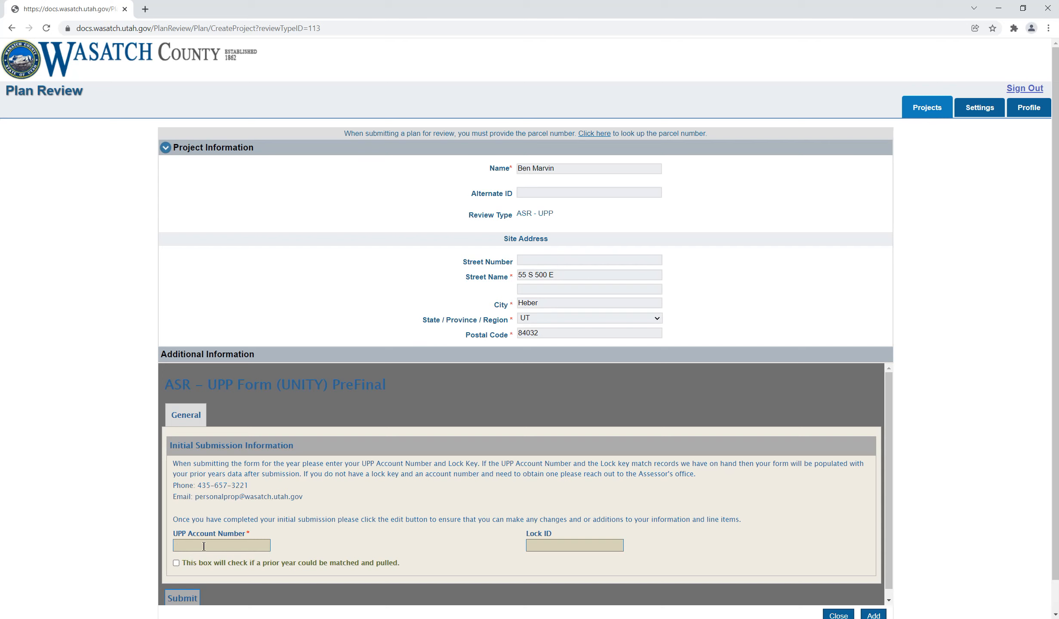
# Step: Enter the UPP account number and the Lock ID, and submit the initial ASR - UPP form
pyautogui.scroll(-1, 222, 527)
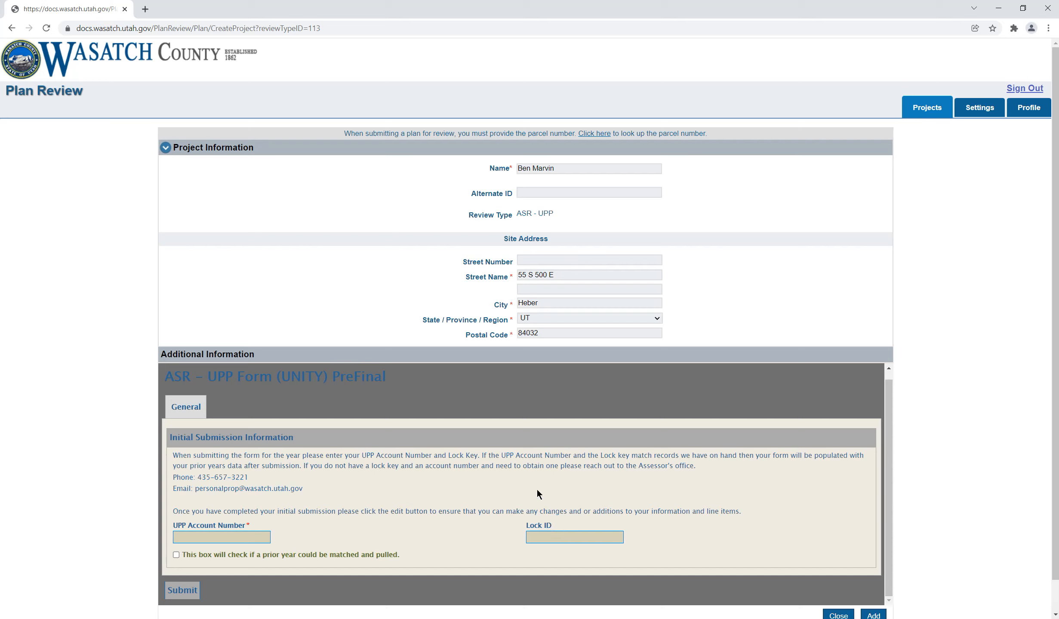
pyautogui.click(176, 537)
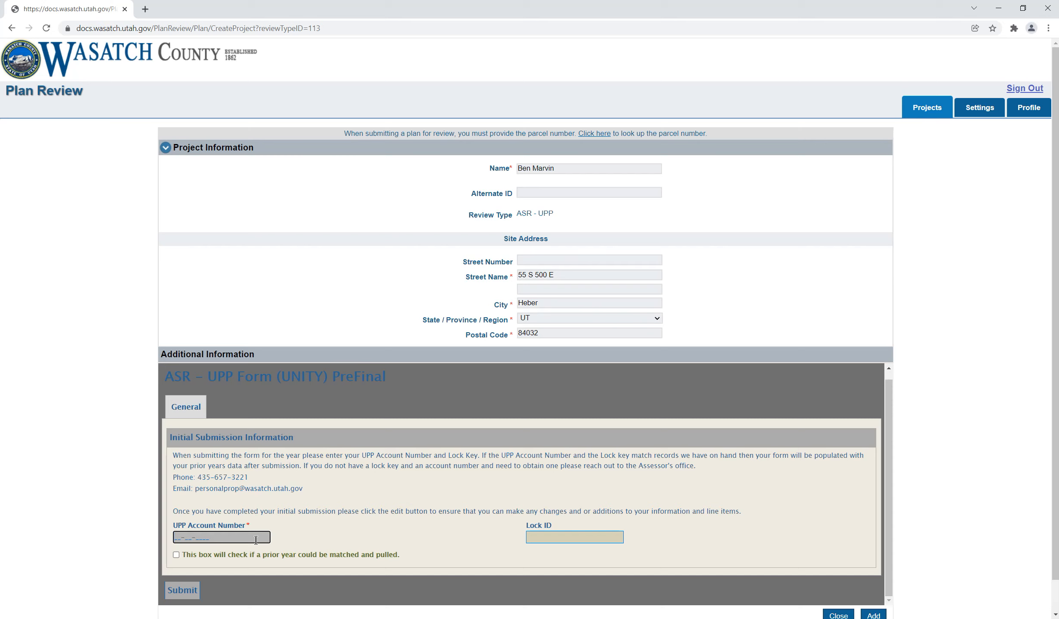
pyautogui.write('0000000000')
pyautogui.click(535, 538)
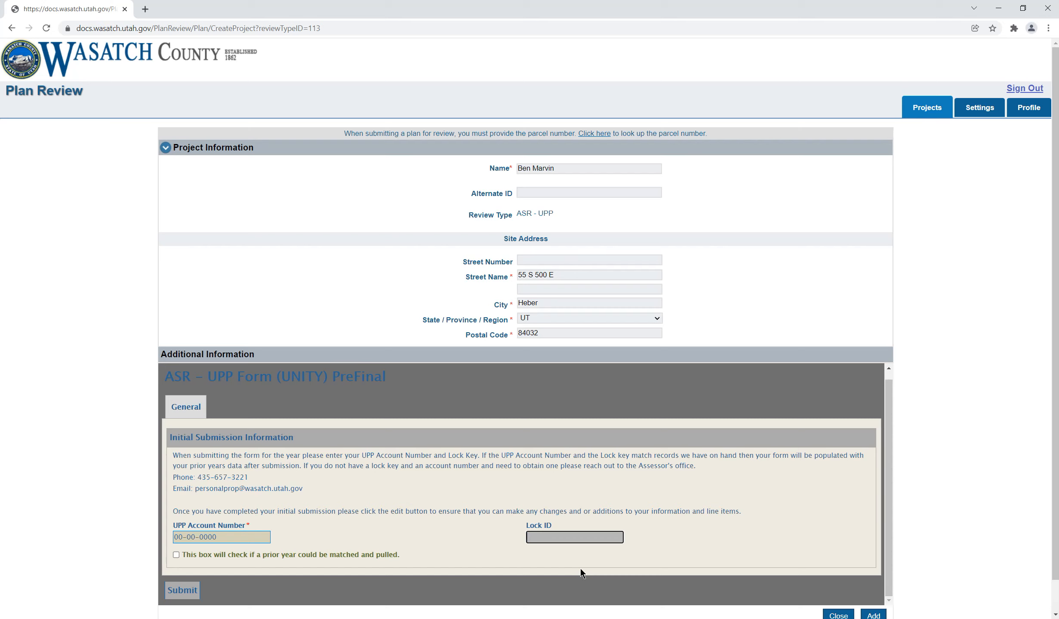
pyautogui.write('OPENTEST1!')
pyautogui.scroll(-1, 121, 482)
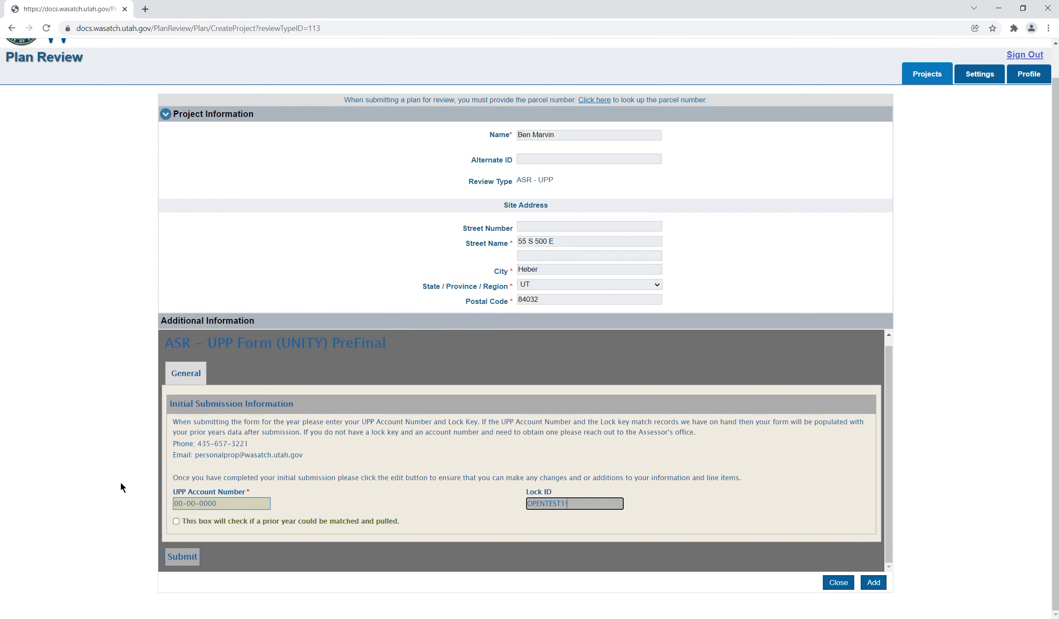
pyautogui.click(184, 558)
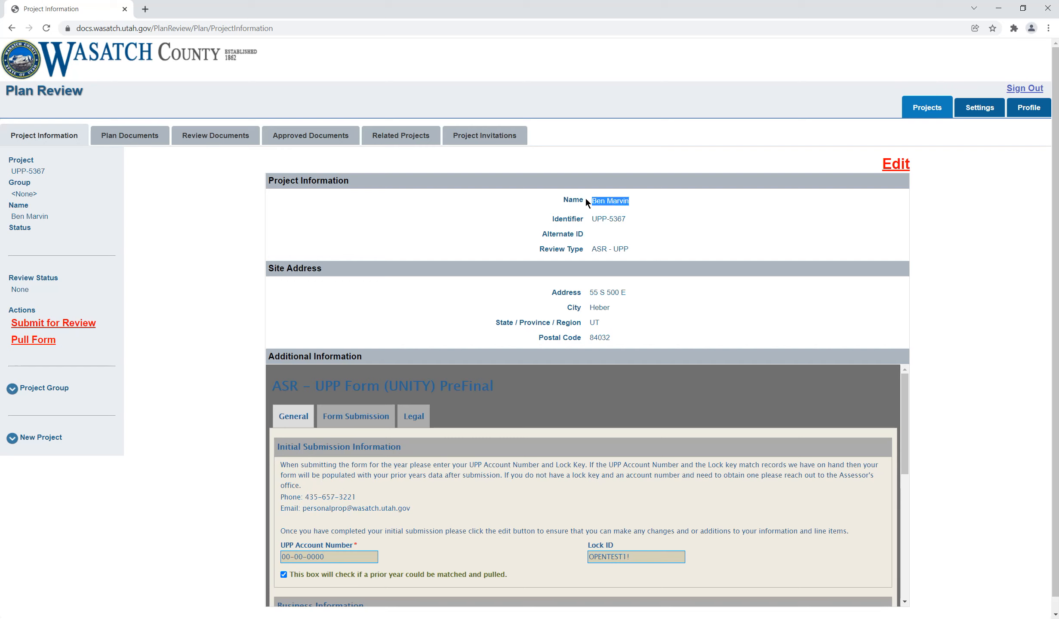
# Step: Examine the created project's name, initial submission details and prefilled business information
pyautogui.click(618, 201)
pyautogui.scroll(-1, 311, 522)
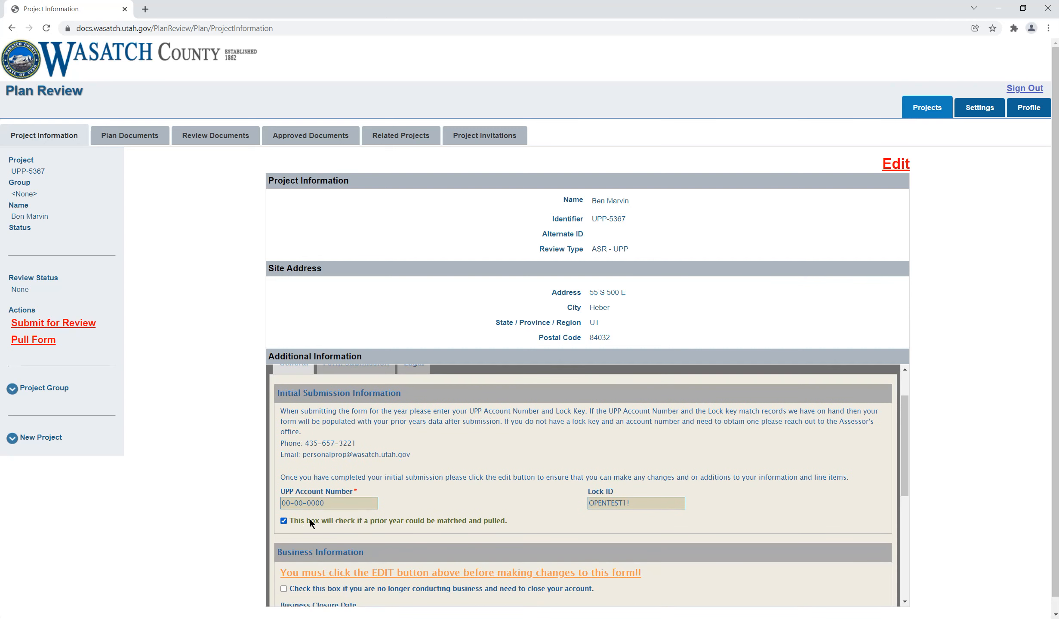
pyautogui.moveTo(639, 504); pyautogui.dragTo(587, 501)
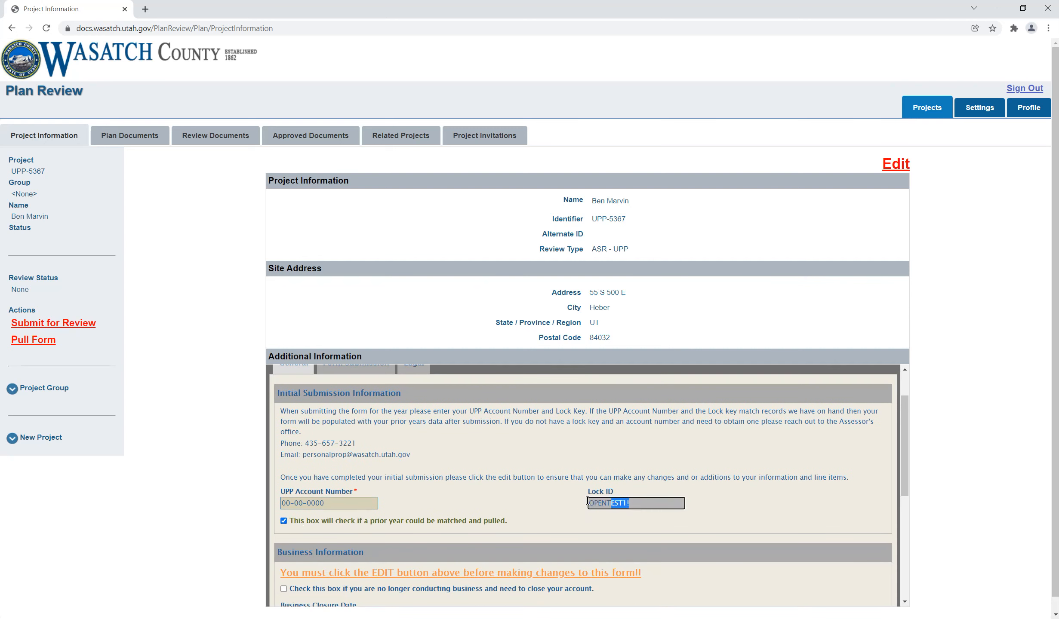
pyautogui.moveTo(326, 503); pyautogui.dragTo(260, 502)
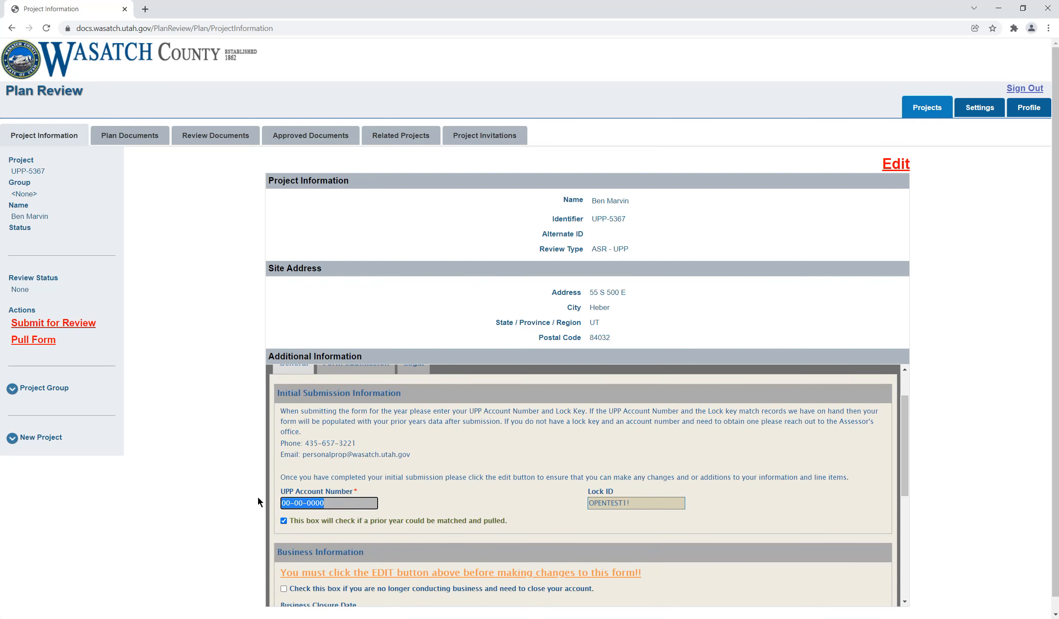
pyautogui.click(493, 478)
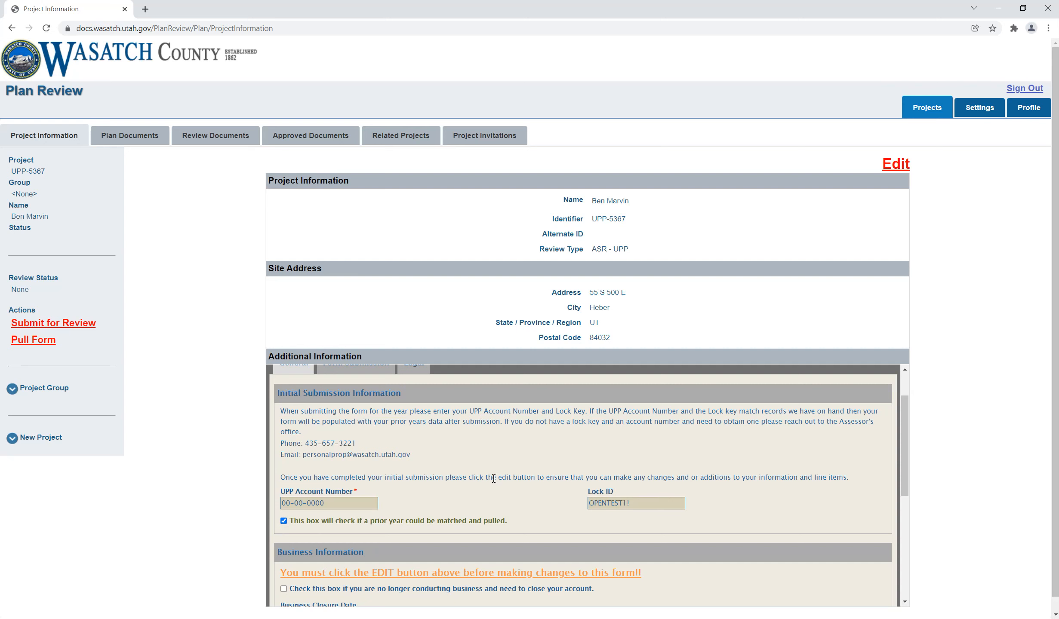
pyautogui.scroll(-3, 494, 478)
pyautogui.scroll(-1, 494, 479)
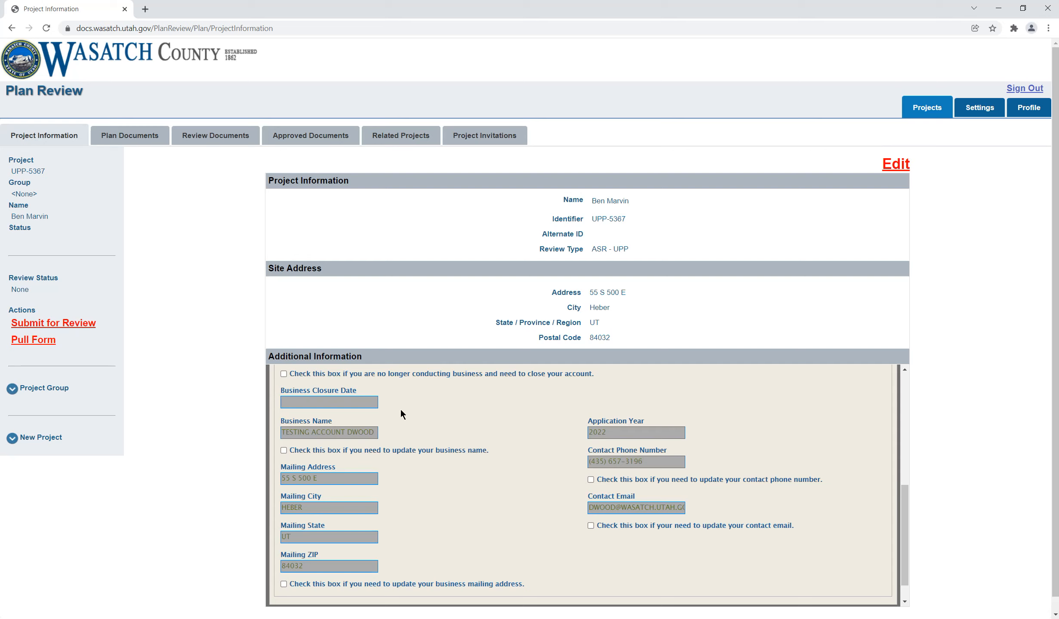
# Step: Try to update the business name, replacing its last word with the applicant's username, and submit the form without entering project edit mode
pyautogui.click(284, 450)
pyautogui.click(376, 433)
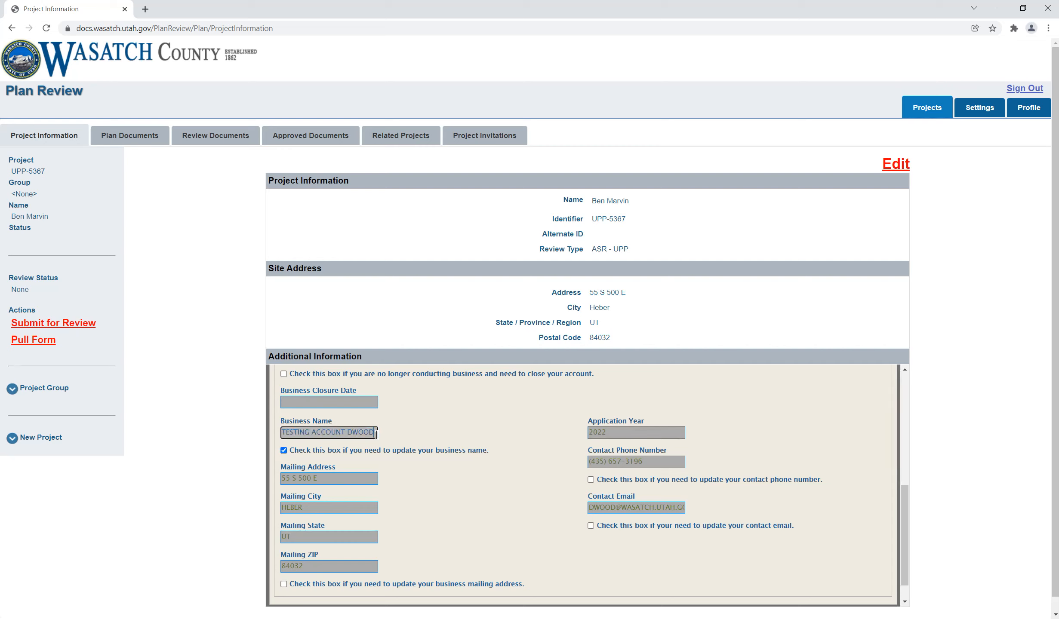
pyautogui.press('BackSpace')
pyautogui.press('BackSpace')
pyautogui.press('BackSpace')
pyautogui.press('BackSpace')
pyautogui.press('BackSpace')
pyautogui.scroll(-1, 927, 240)
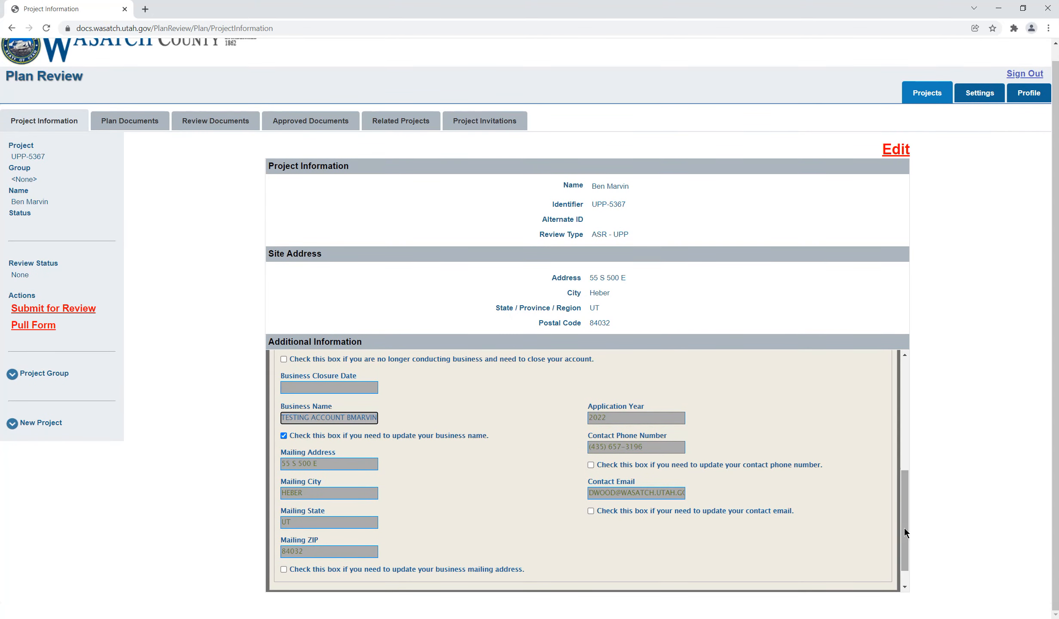
pyautogui.scroll(-1, 903, 546)
pyautogui.click(290, 581)
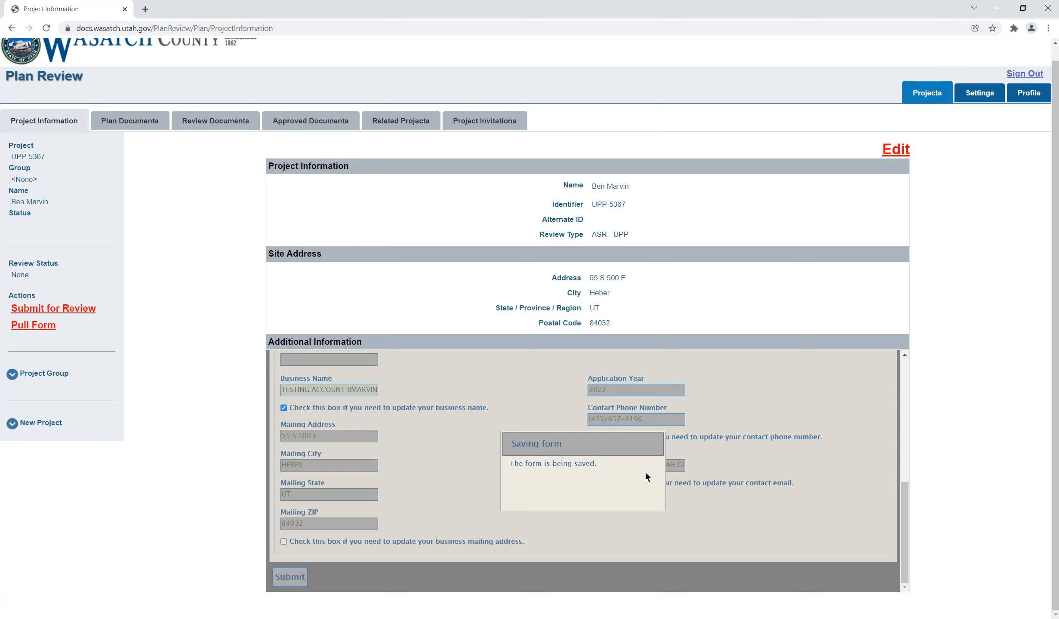
# Step: Open the project for editing, enable the business name update and replace the name's last word with the applicant's username
pyautogui.click(903, 155)
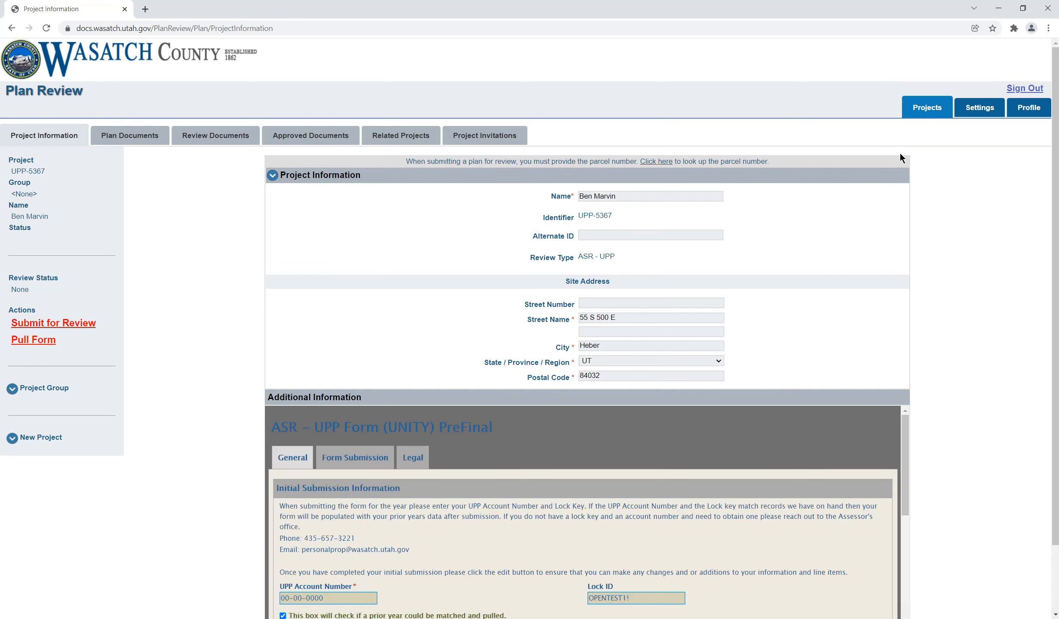
pyautogui.scroll(-2, 955, 432)
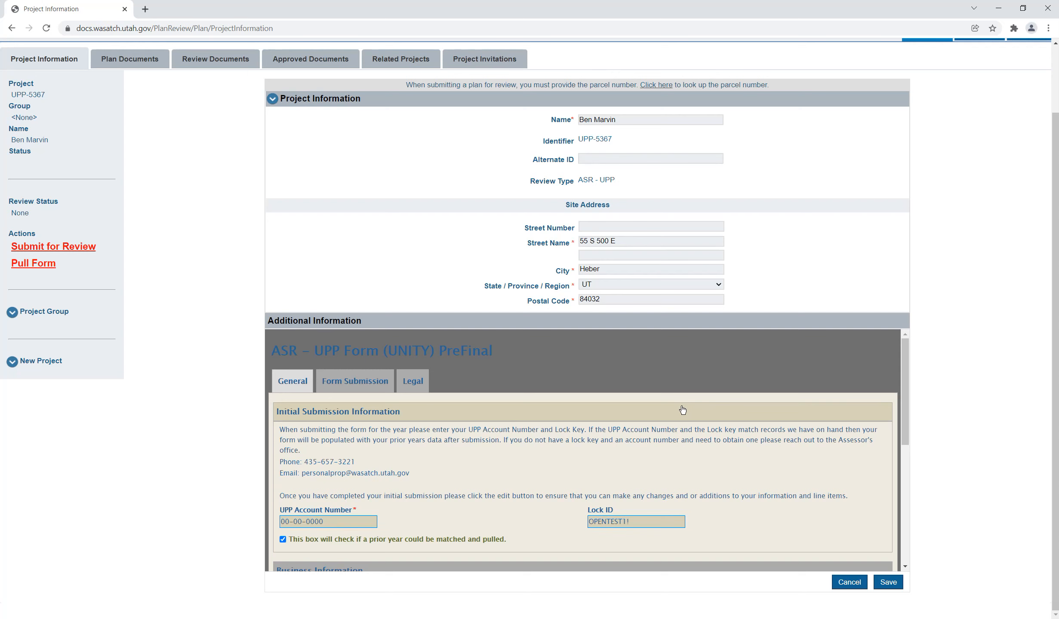
pyautogui.scroll(-5, 682, 410)
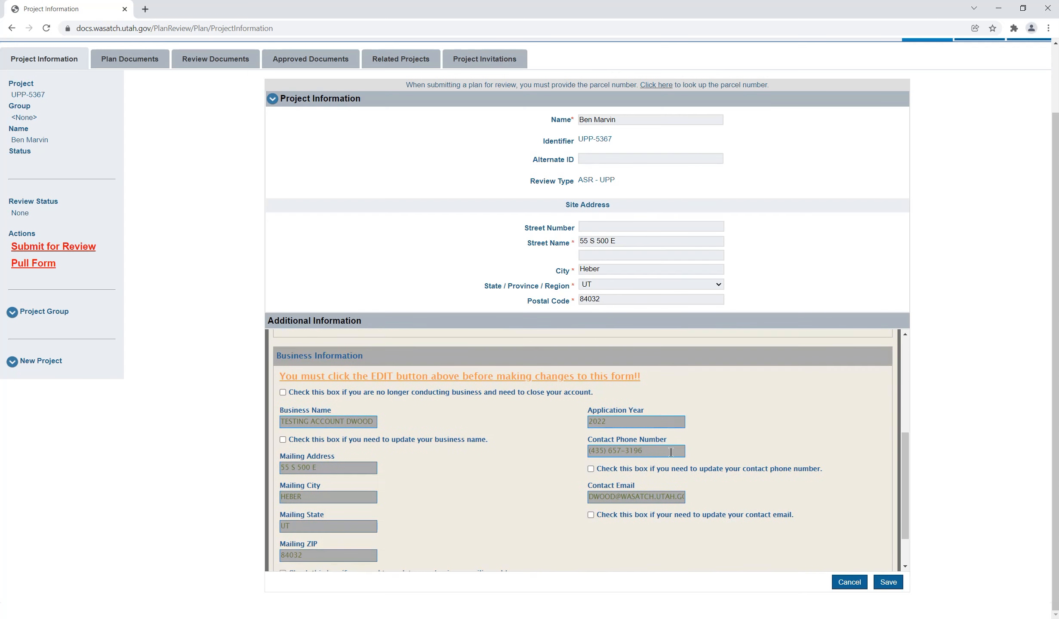
pyautogui.scroll(-1, 645, 455)
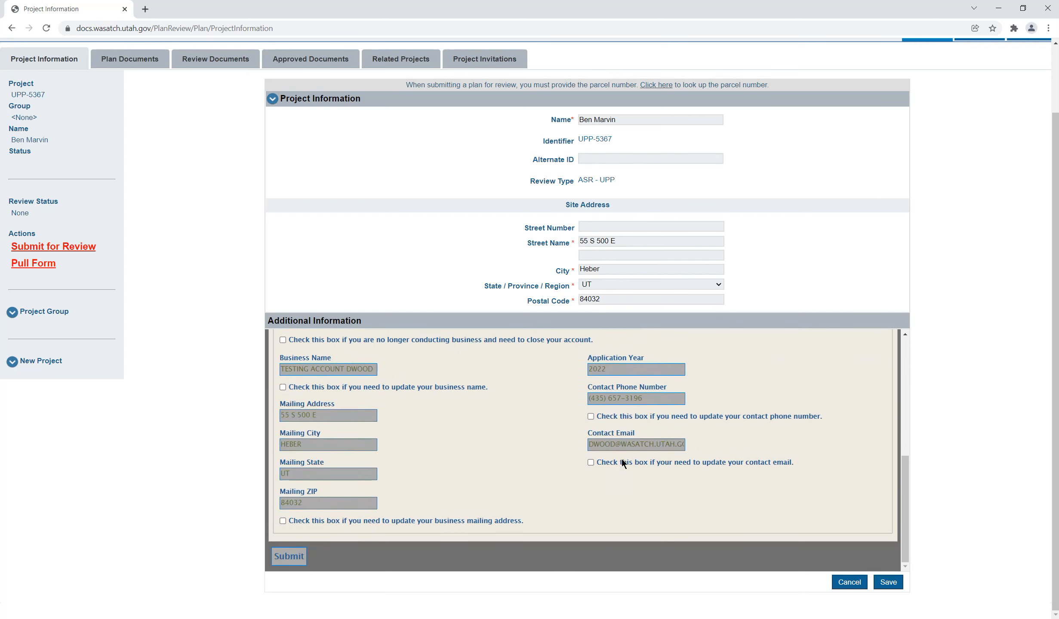
pyautogui.click(283, 387)
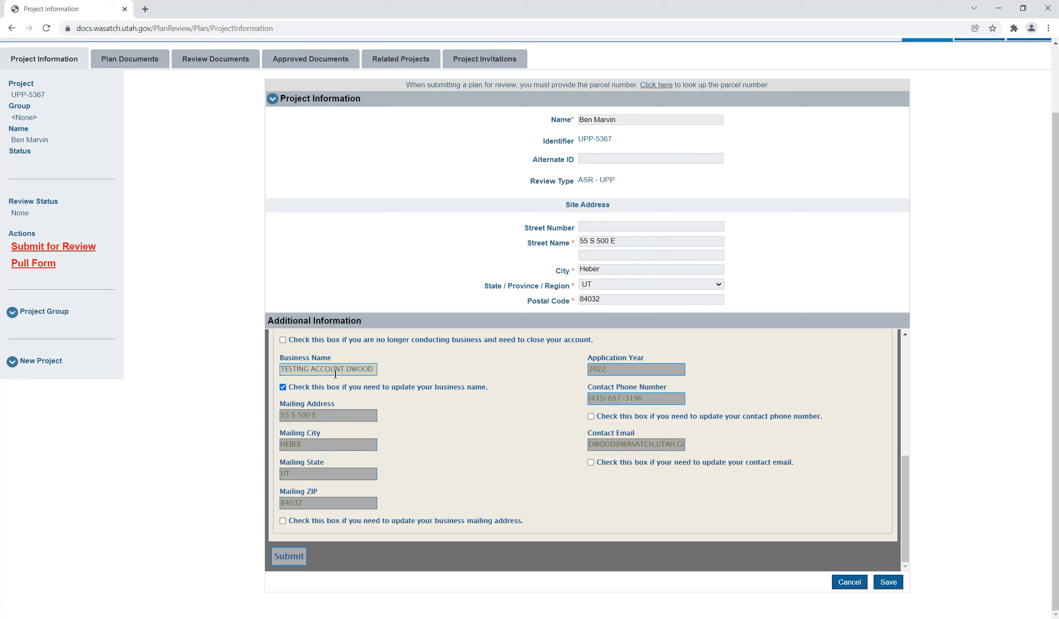
pyautogui.doubleClick(348, 369)
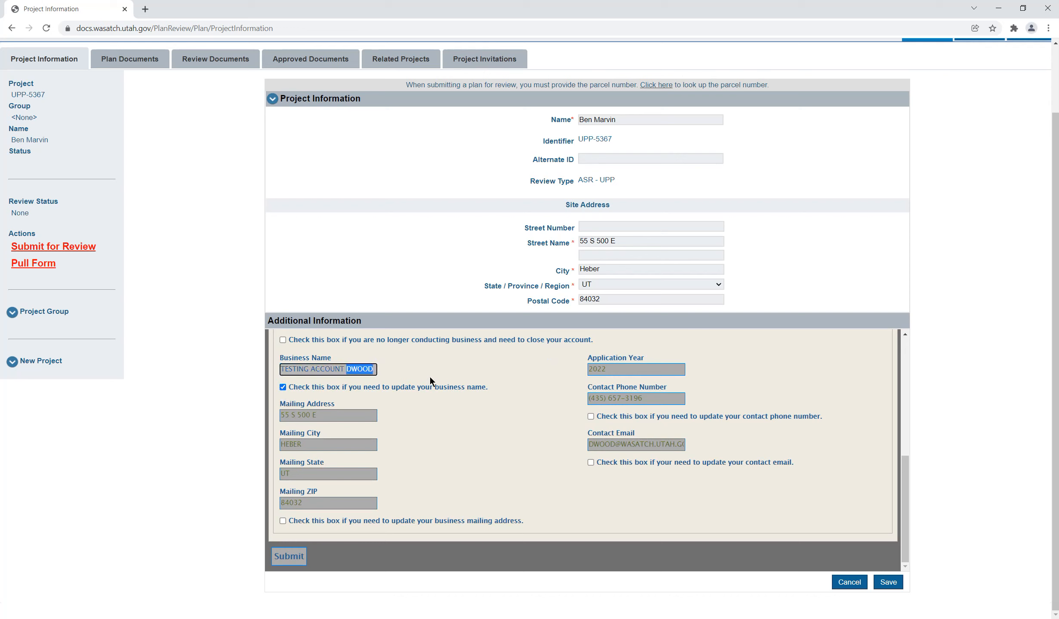
pyautogui.click(430, 376)
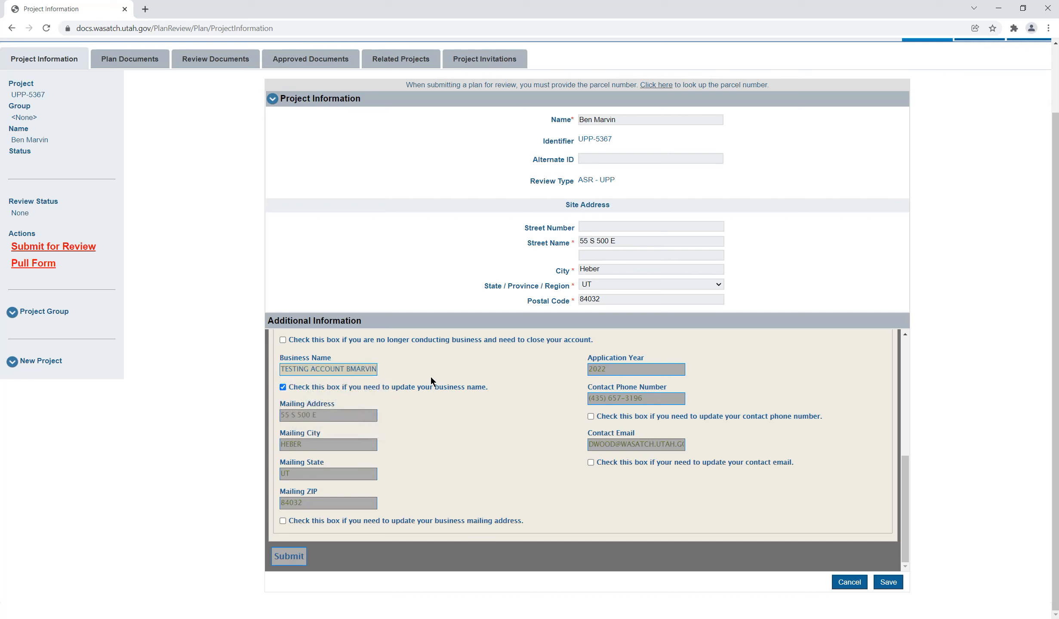
# Step: Enable the contact email update, enter the applicant's email address, submit the form and check the saved business information
pyautogui.click(591, 463)
pyautogui.moveTo(617, 444); pyautogui.dragTo(597, 447)
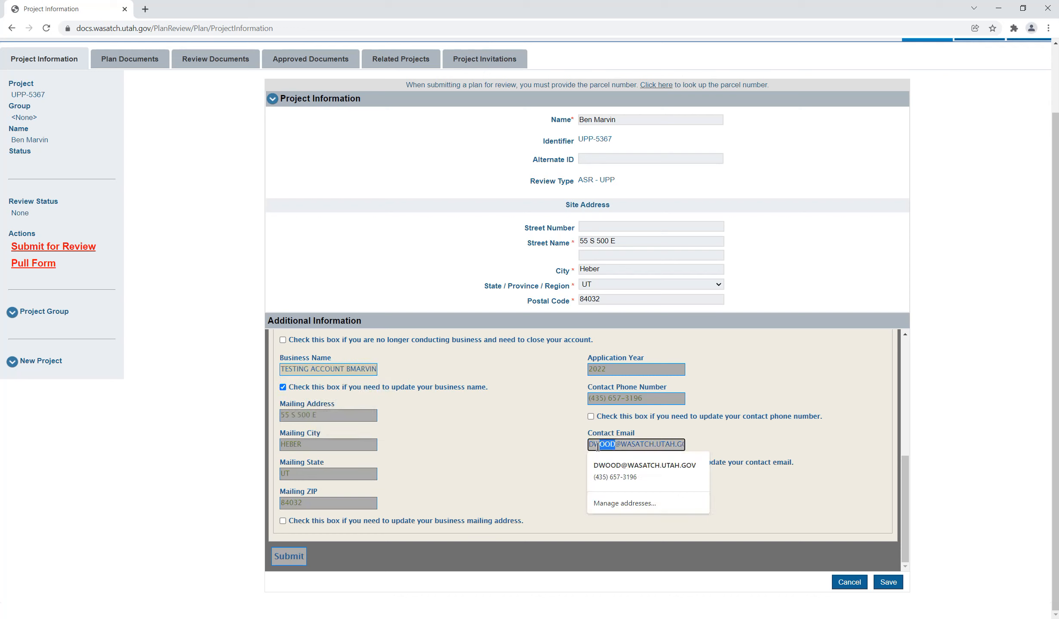
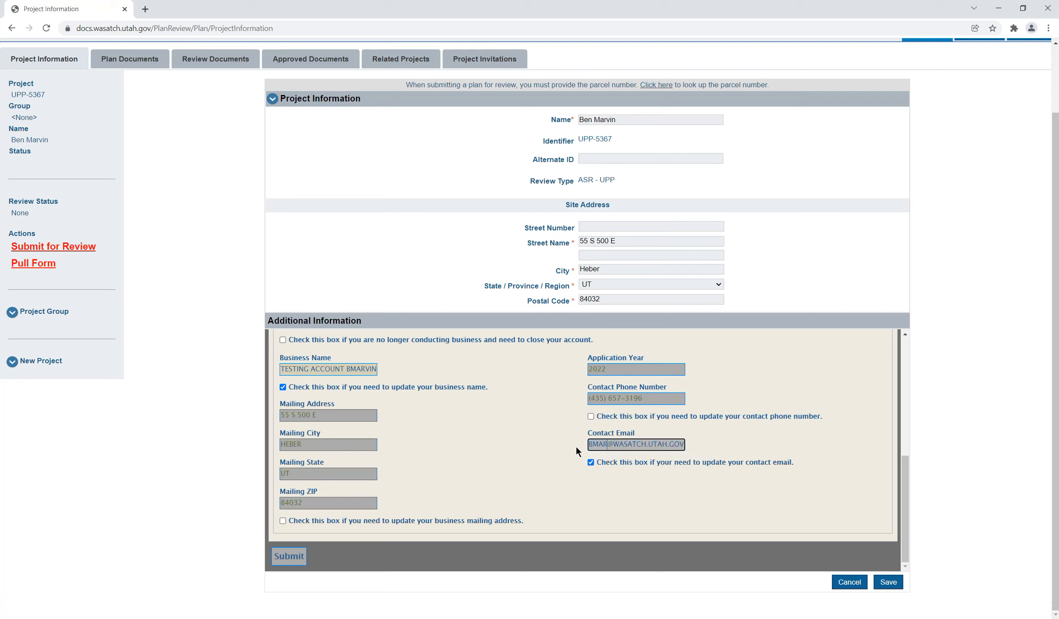
pyautogui.click(576, 447)
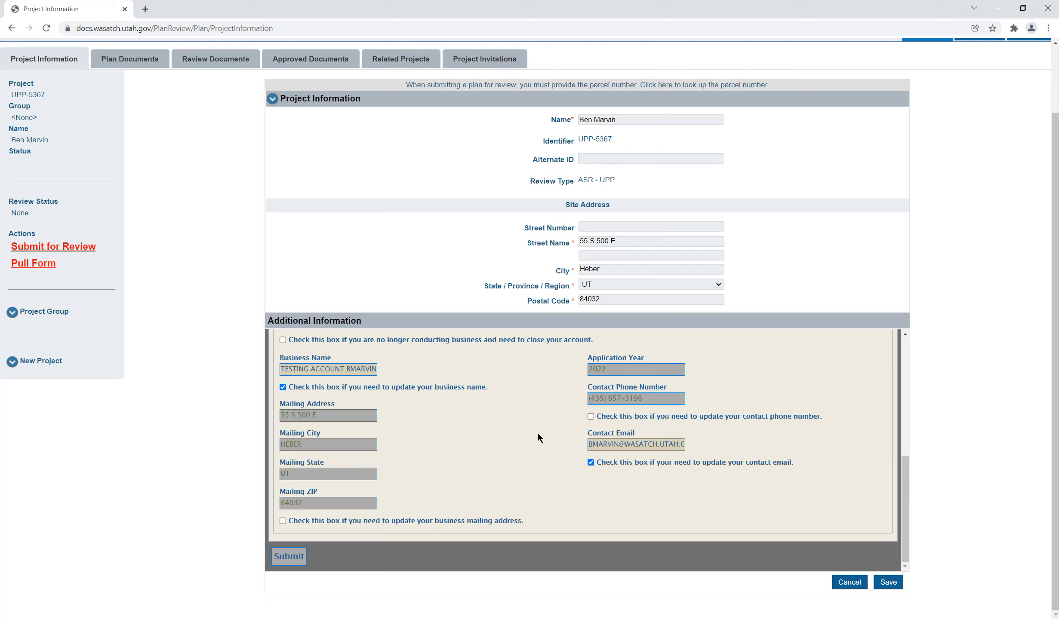
pyautogui.click(288, 556)
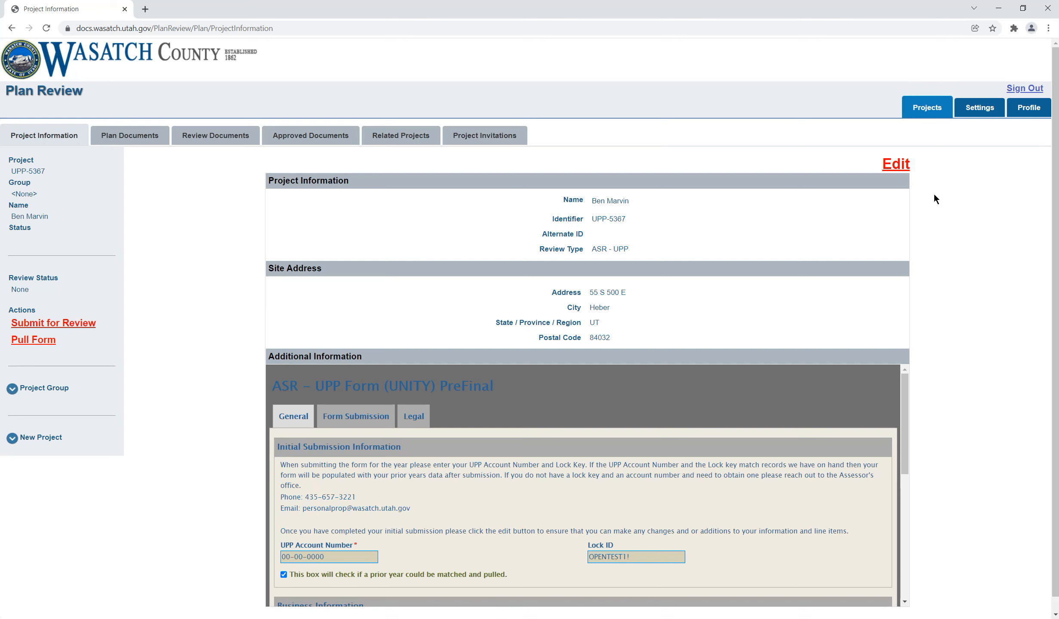
pyautogui.scroll(-1, 976, 361)
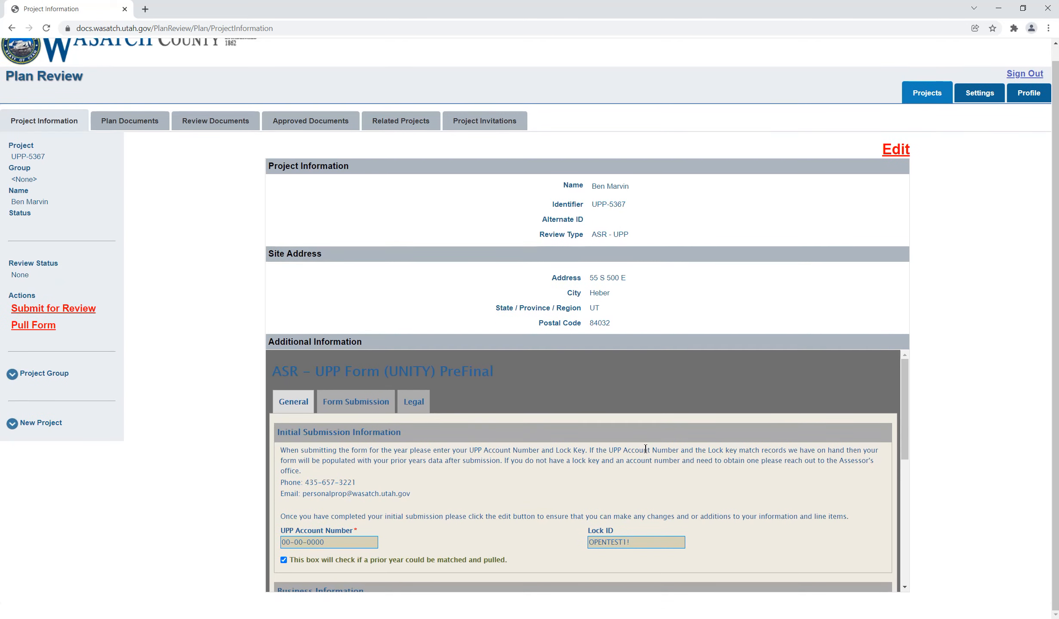
pyautogui.scroll(-8, 644, 449)
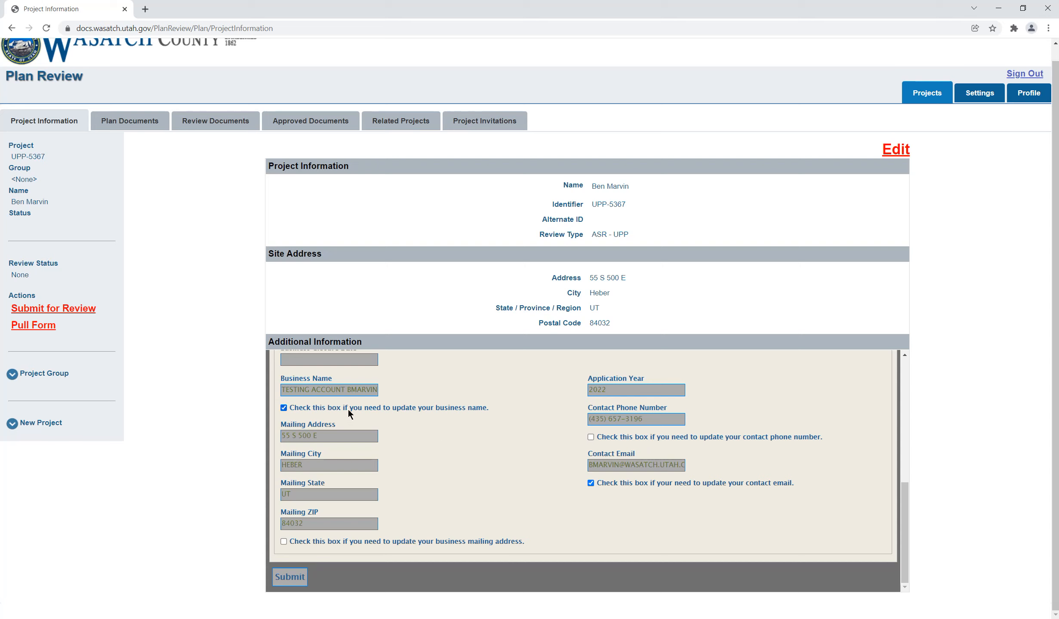
# Step: Check the saved business name and contact email, and pull the project's form
pyautogui.moveTo(342, 392); pyautogui.dragTo(395, 390)
pyautogui.moveTo(630, 466); pyautogui.dragTo(554, 469)
pyautogui.click(971, 395)
pyautogui.scroll(1, 950, 439)
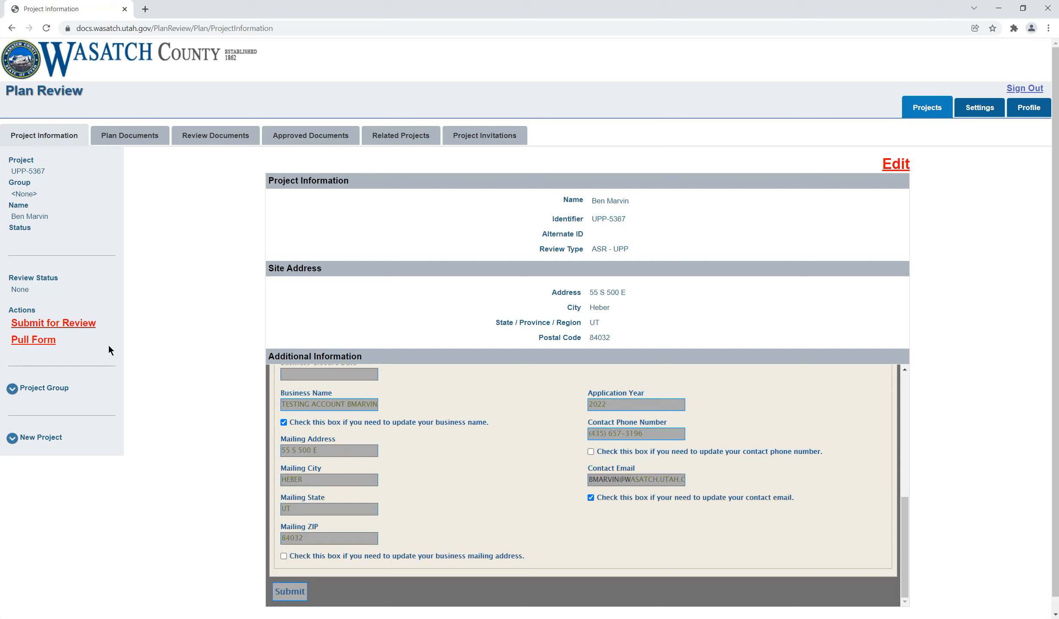
pyautogui.moveTo(109, 346); pyautogui.dragTo(15, 309)
pyautogui.click(15, 309)
pyautogui.click(41, 344)
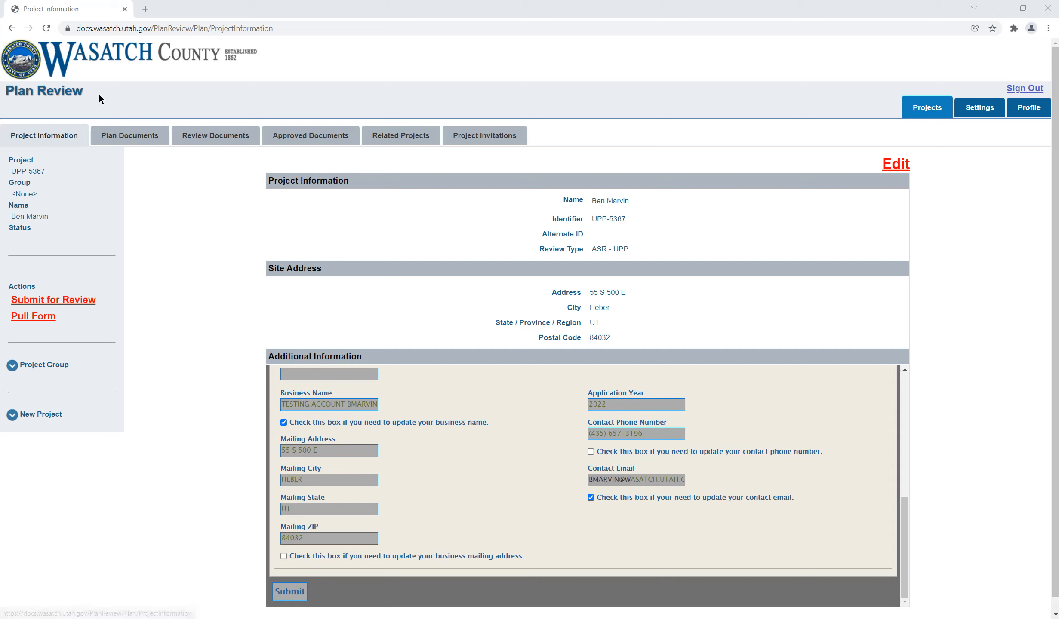
# Step: Add the ASR - UPP Form (REFERENCE) - 2-22-2022 workbook modified 3/1/2022 from the Desktop to the project's plan documents
pyautogui.click(140, 141)
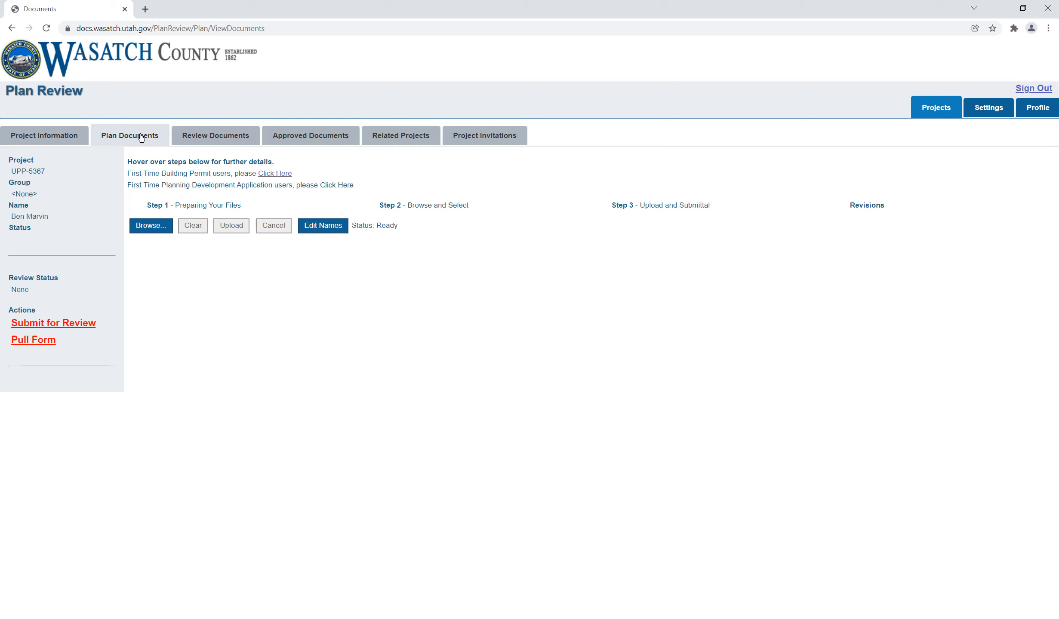
pyautogui.click(149, 231)
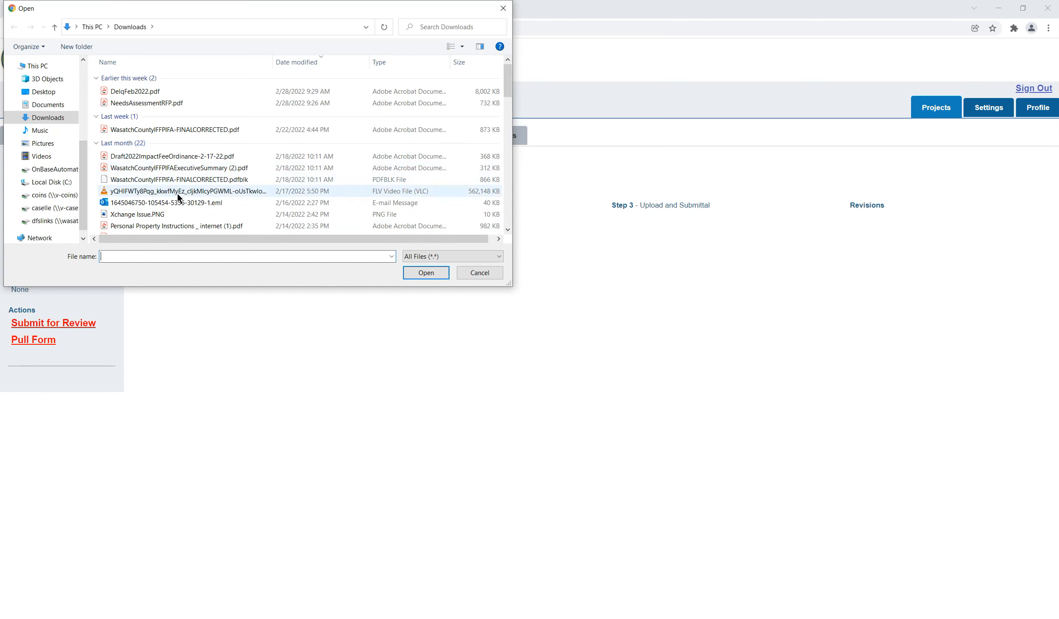
pyautogui.click(47, 92)
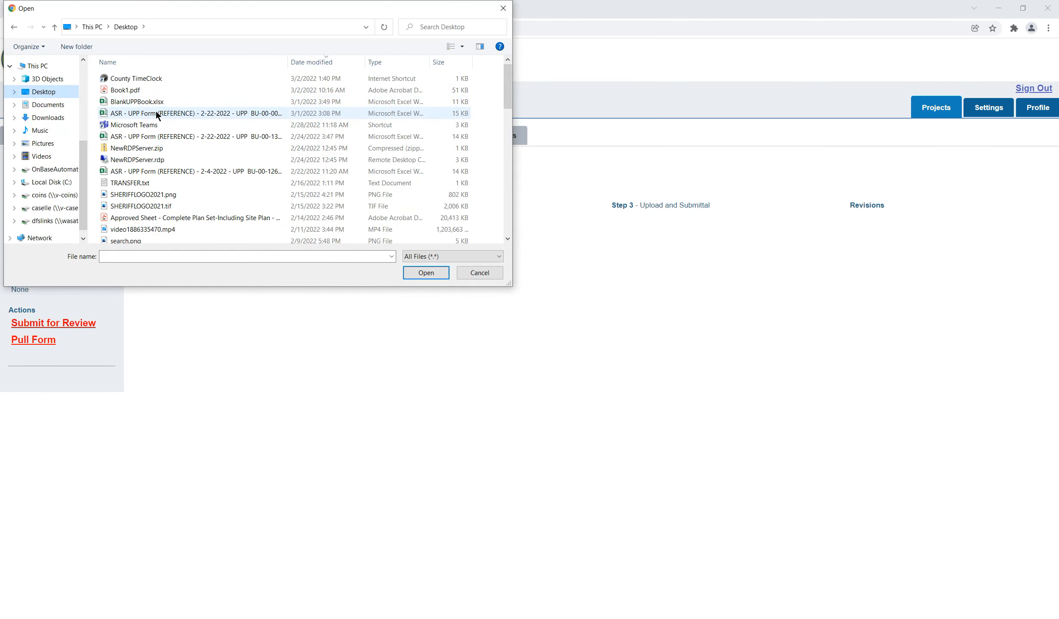
pyautogui.doubleClick(168, 110)
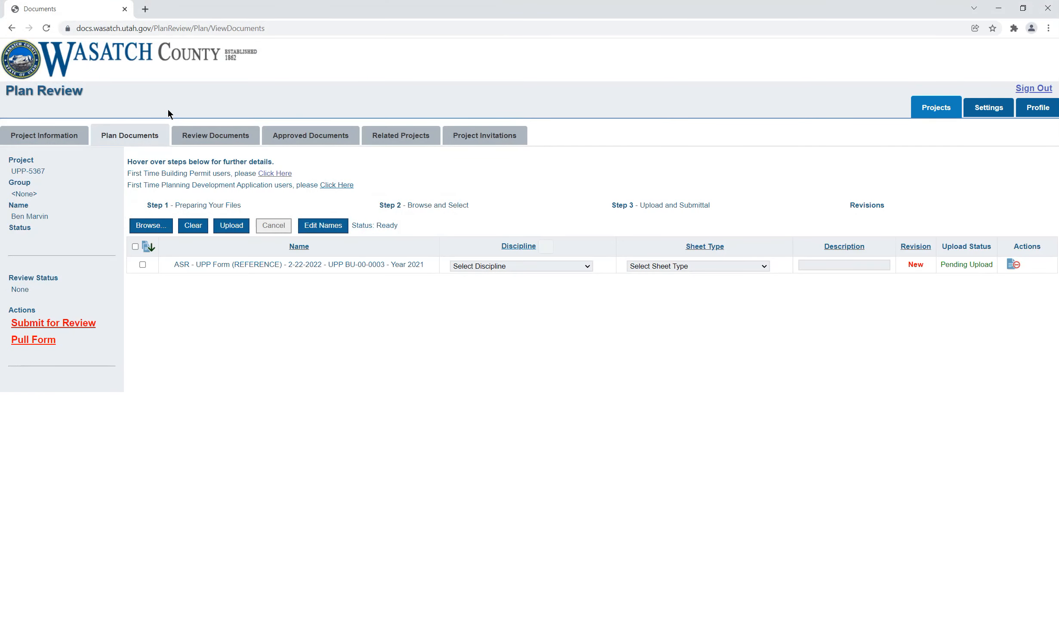
# Step: Set the document's discipline to SHRD - Other and its sheet type to Other, and upload it, granting permission to repurpose the file copy
pyautogui.click(550, 269)
pyautogui.click(533, 285)
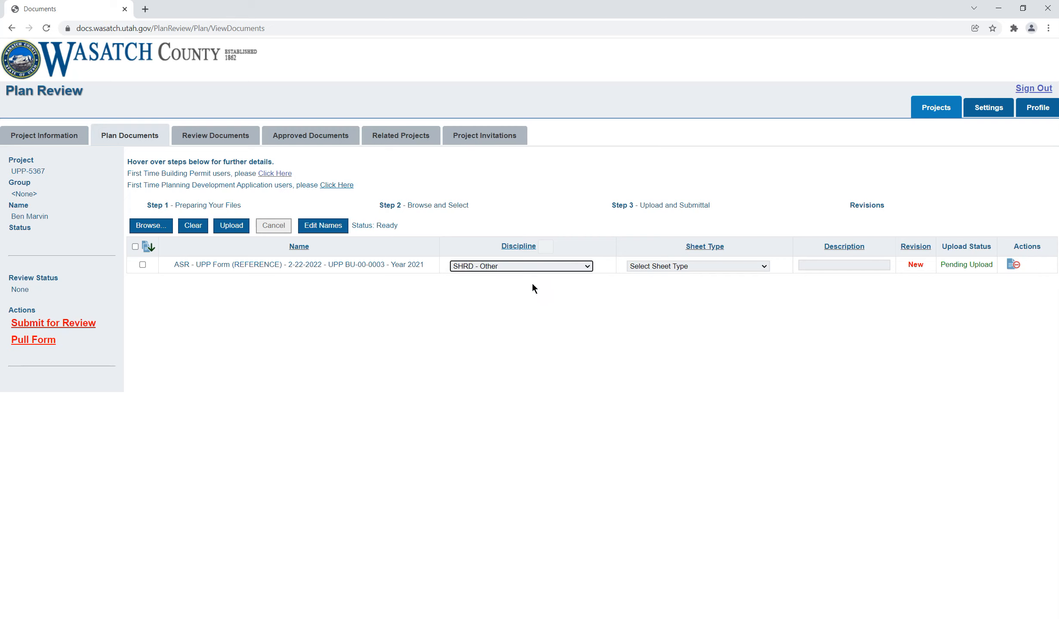
pyautogui.click(684, 266)
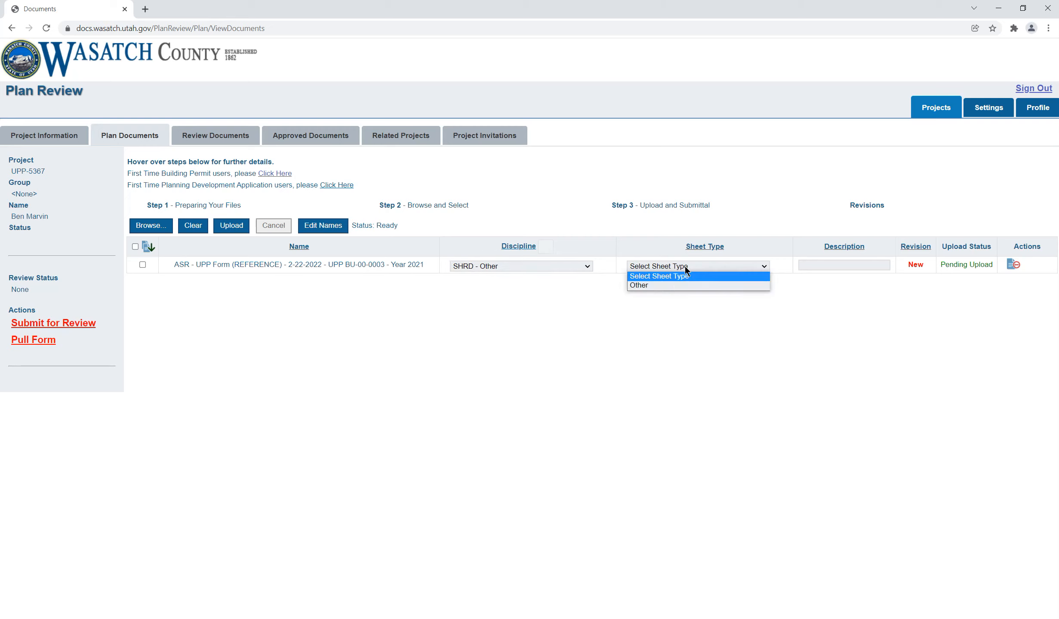
pyautogui.click(673, 286)
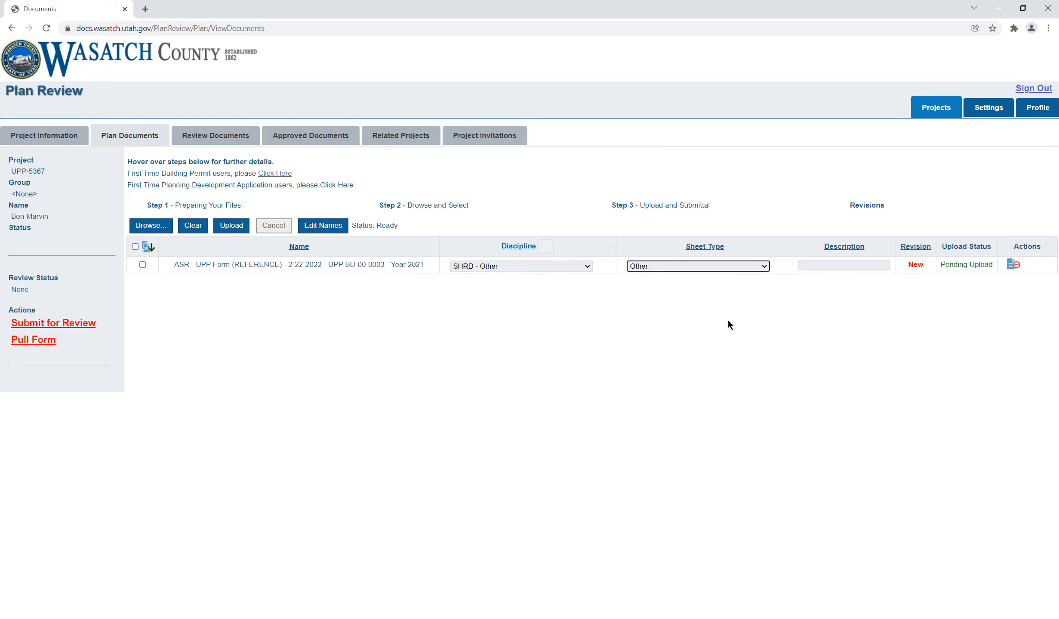
pyautogui.click(813, 265)
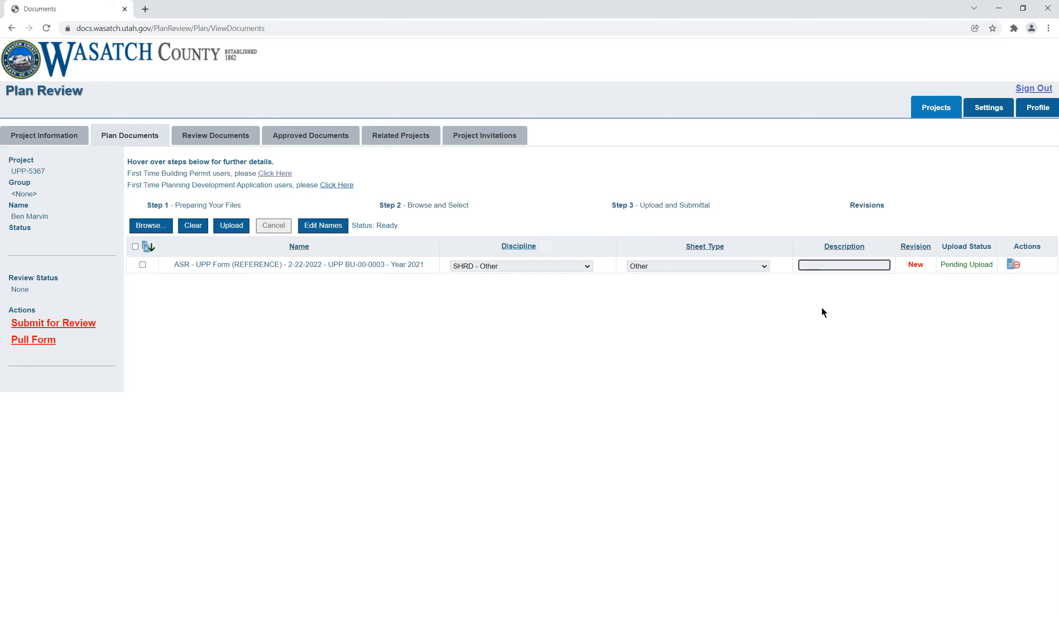
pyautogui.click(241, 227)
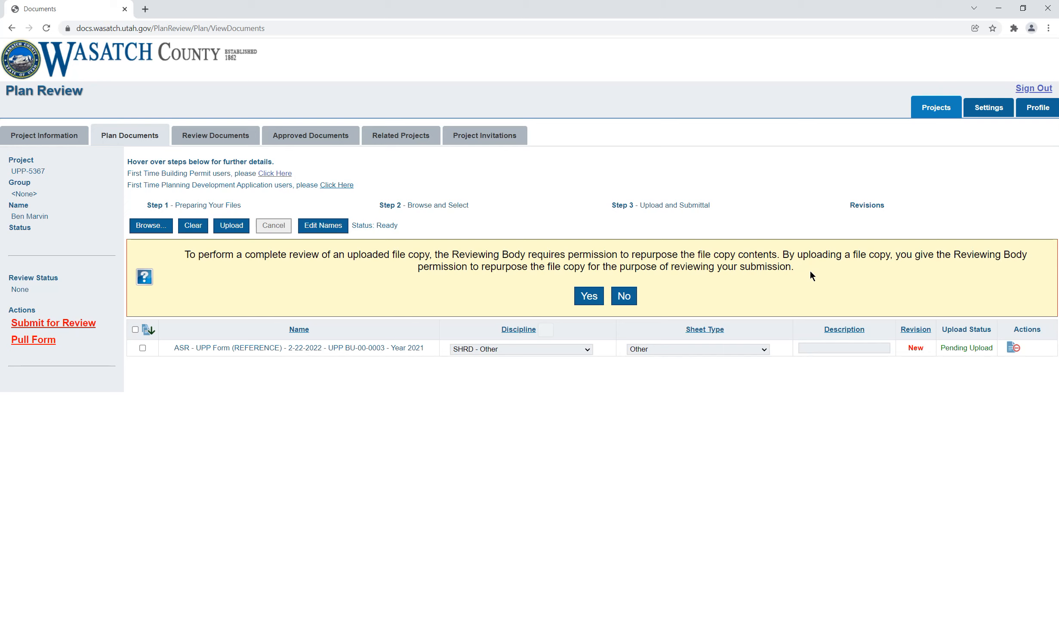
pyautogui.click(590, 298)
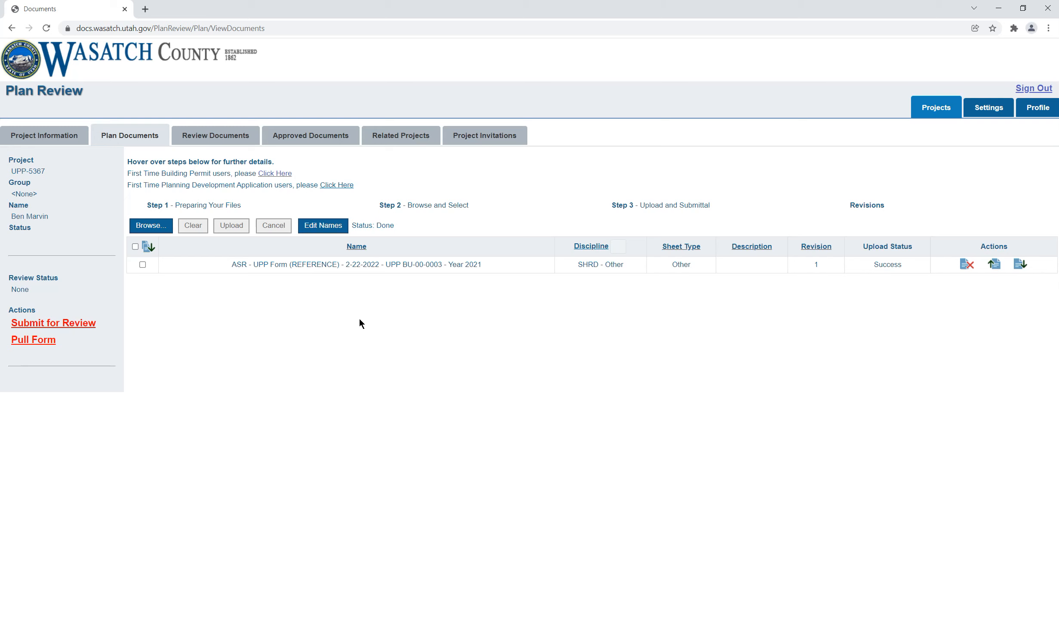
# Step: Recheck the form in the project information and submit the project for review
pyautogui.click(47, 131)
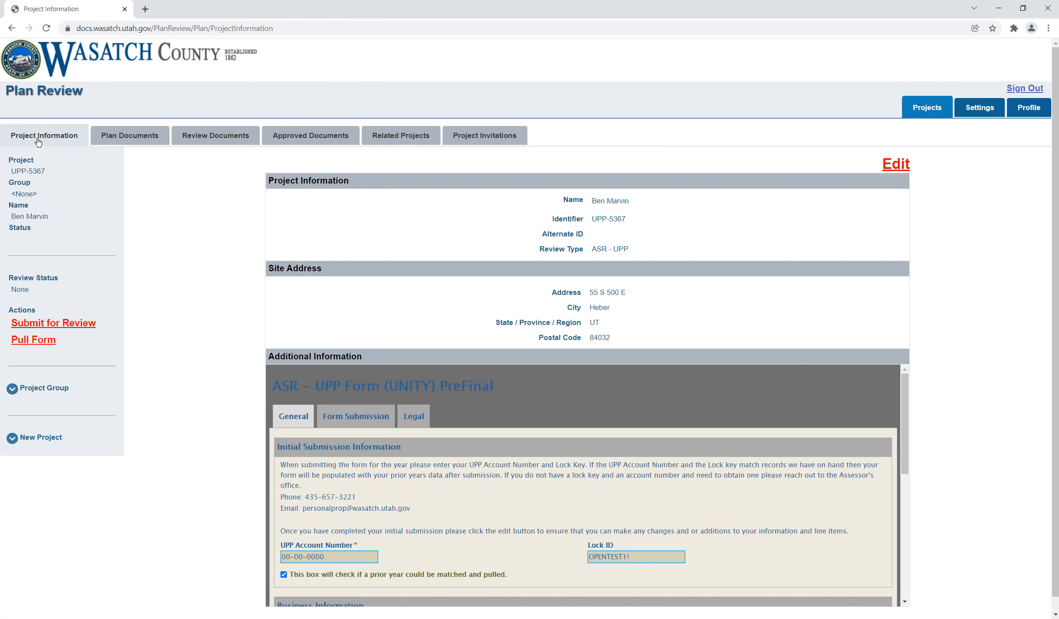
pyautogui.scroll(-5, 806, 443)
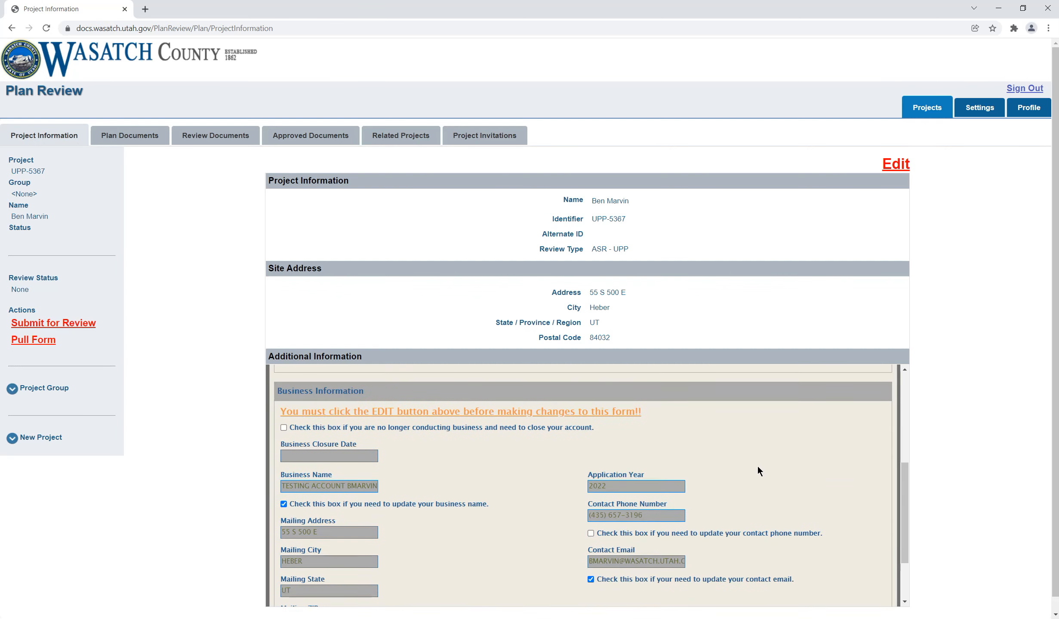
pyautogui.scroll(-3, 882, 492)
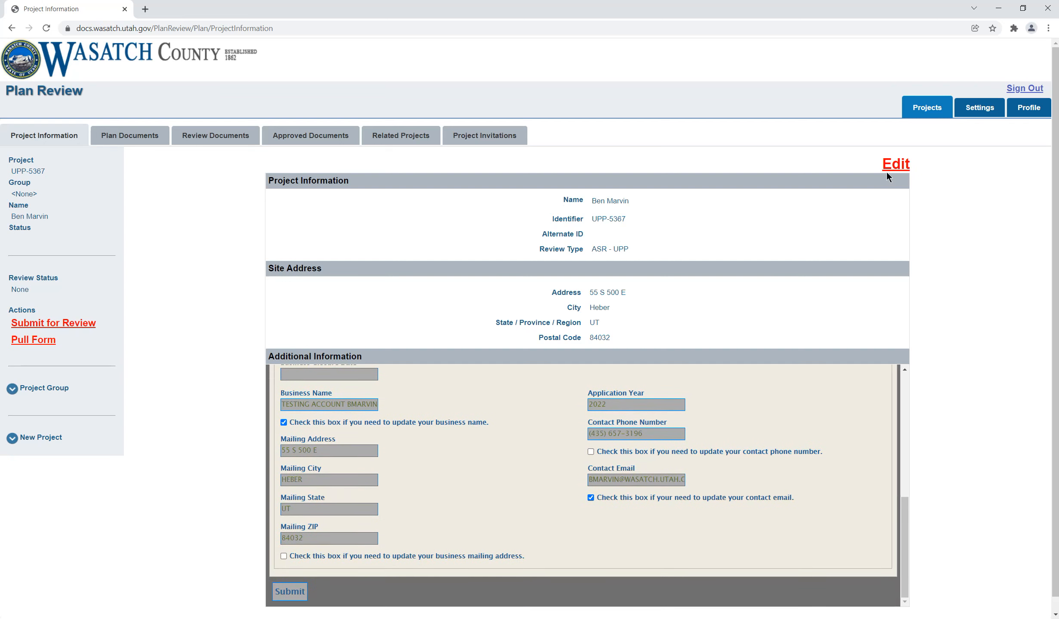
pyautogui.scroll(10, 480, 464)
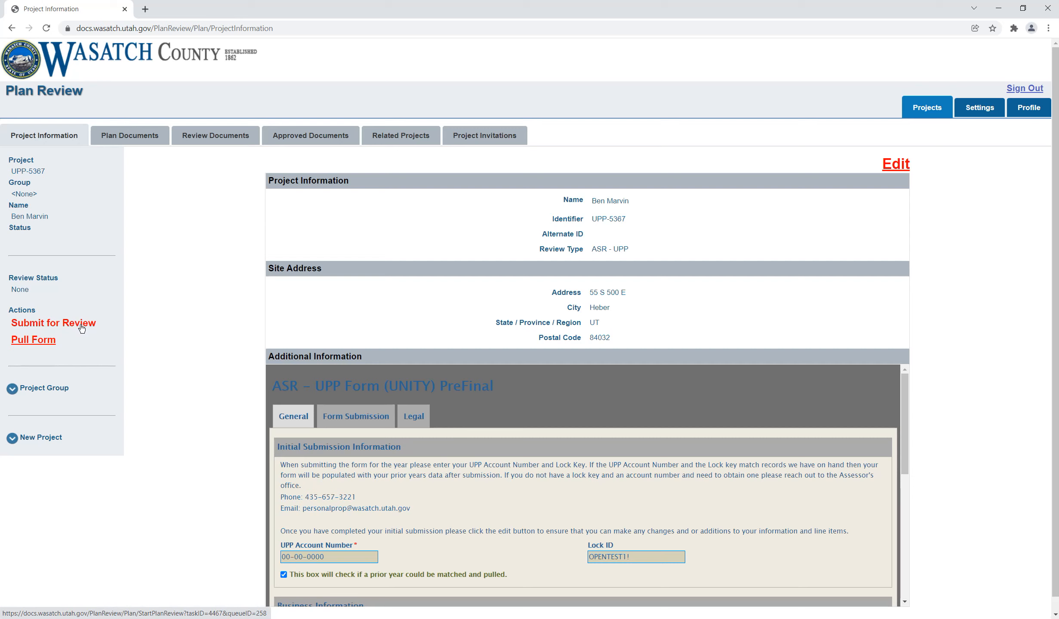
pyautogui.click(51, 326)
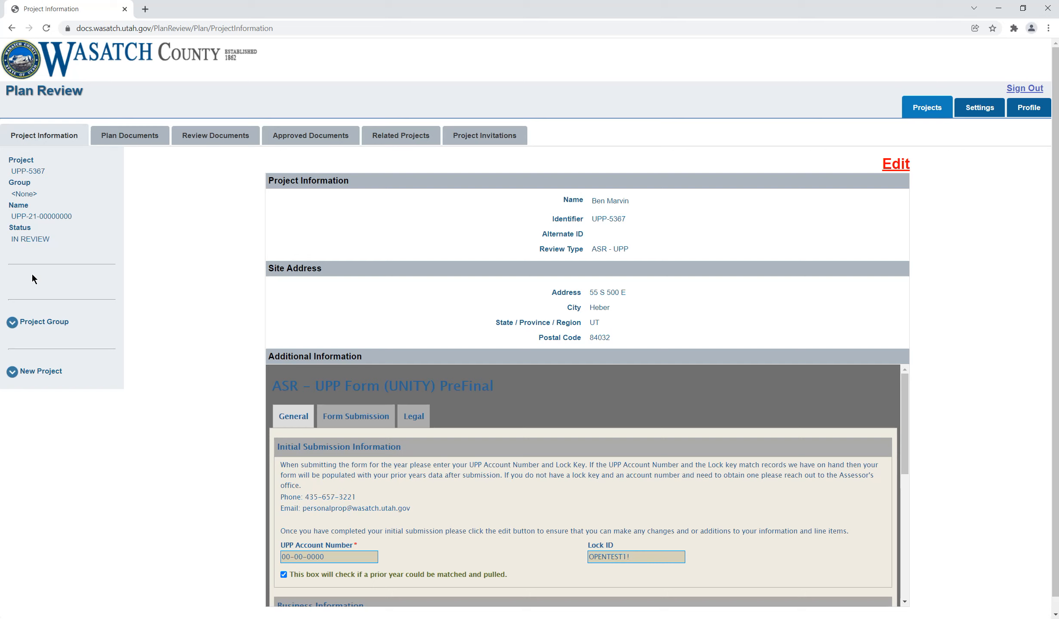
# Step: Check the submitted project's status and sign out of the portal
pyautogui.moveTo(54, 238); pyautogui.dragTo(10, 243)
pyautogui.click(60, 239)
pyautogui.click(1012, 90)
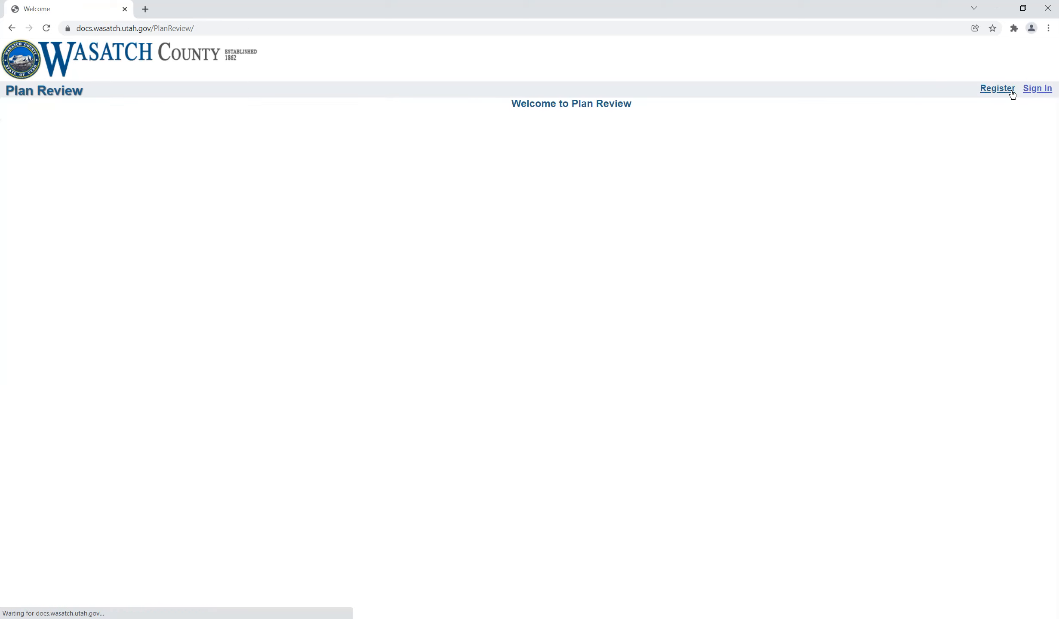